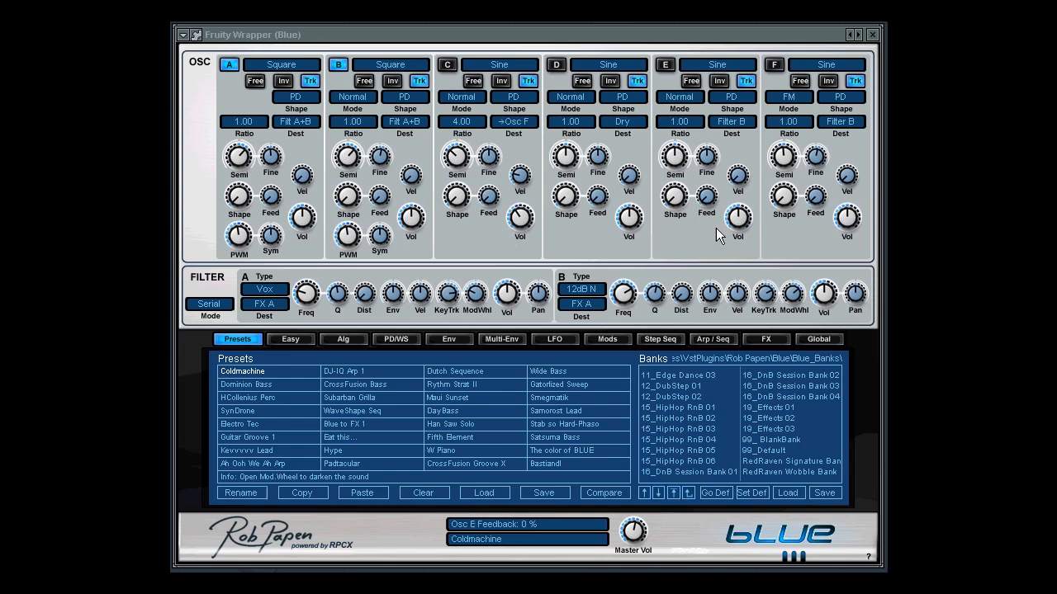
- Load the RedRaven Signature Bank and audition its RR Growly Saw/Square Wob, RR Deep Rumble Wob and RR Wob 1 presets
click(822, 462)
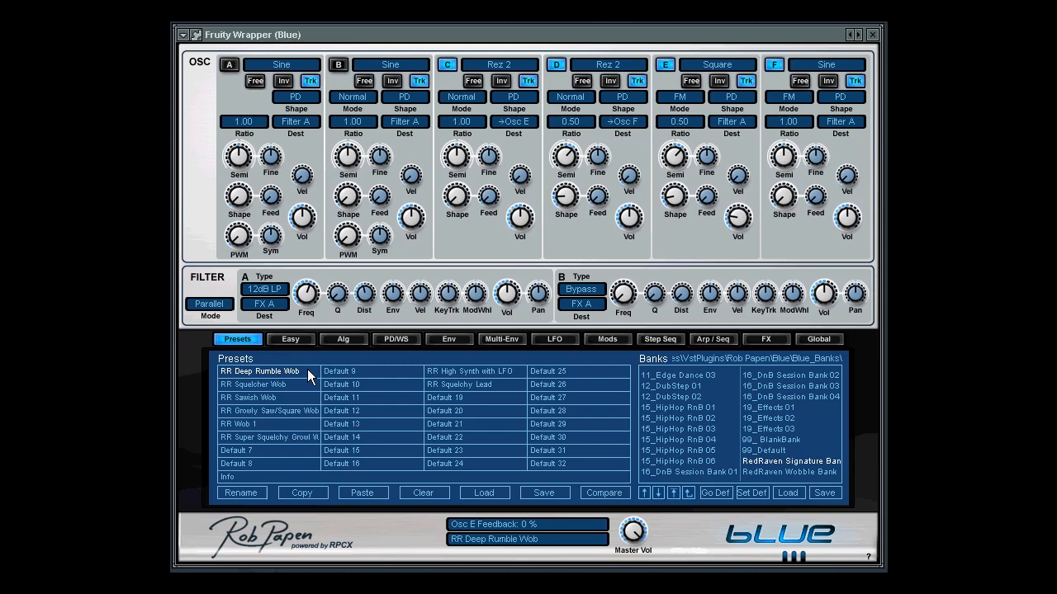
click(279, 411)
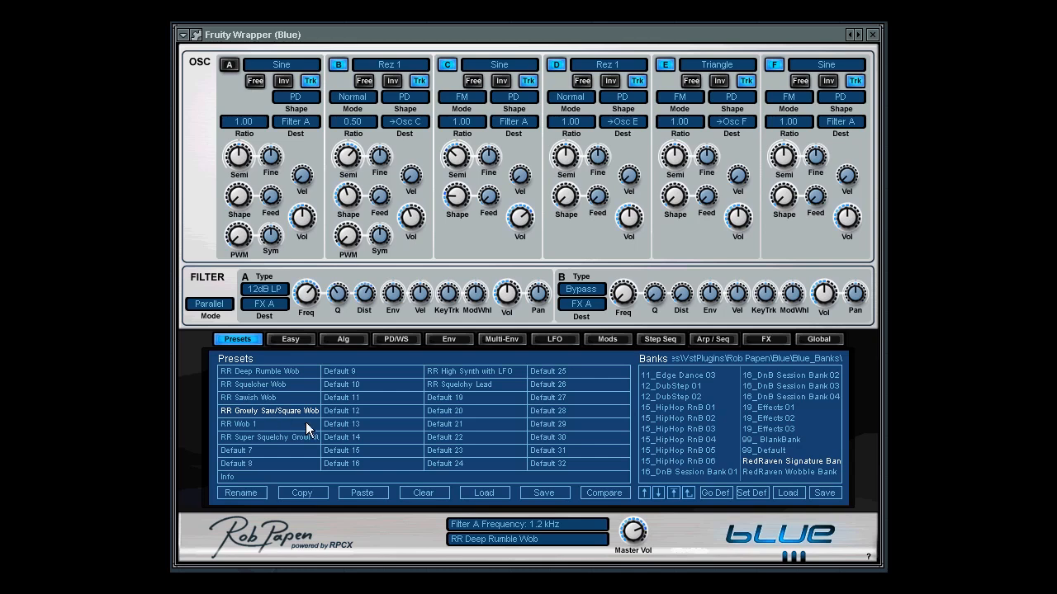
mouse_move(629, 542)
drag(628, 537, 627, 523)
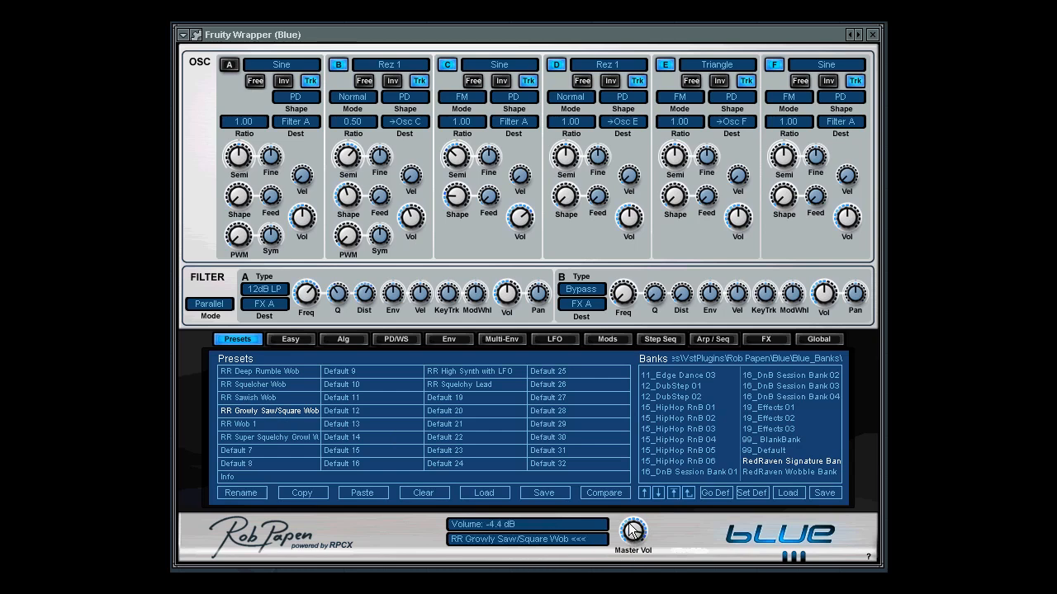
drag(632, 535, 633, 543)
click(264, 373)
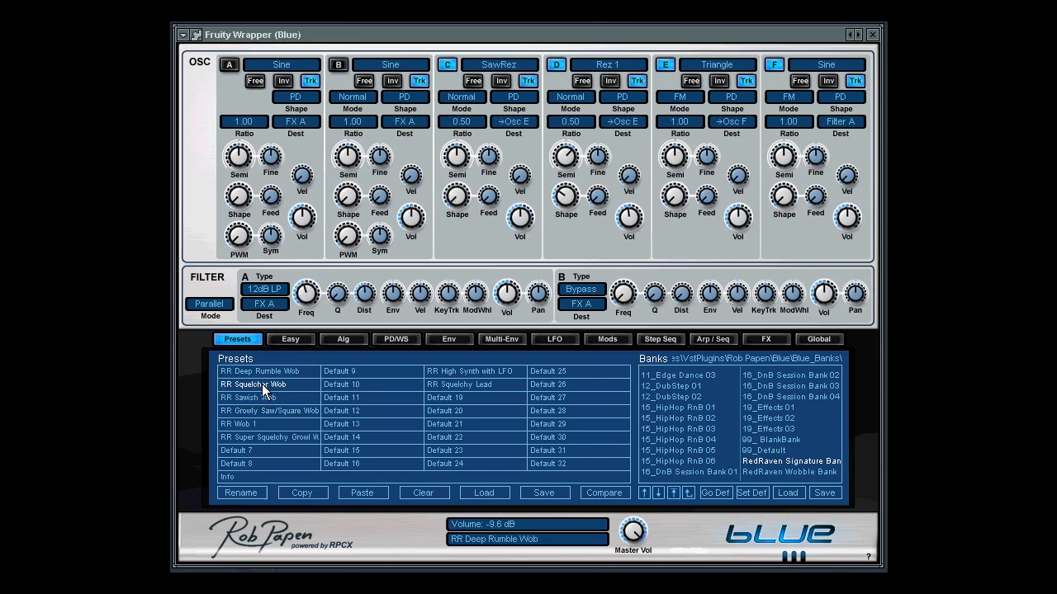
click(253, 424)
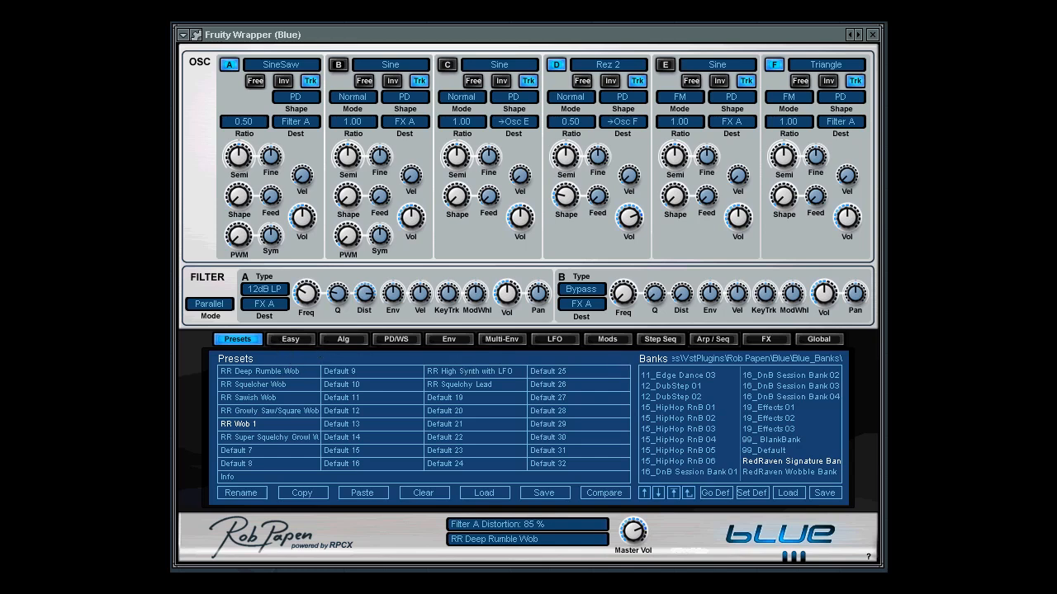
key(Tab)
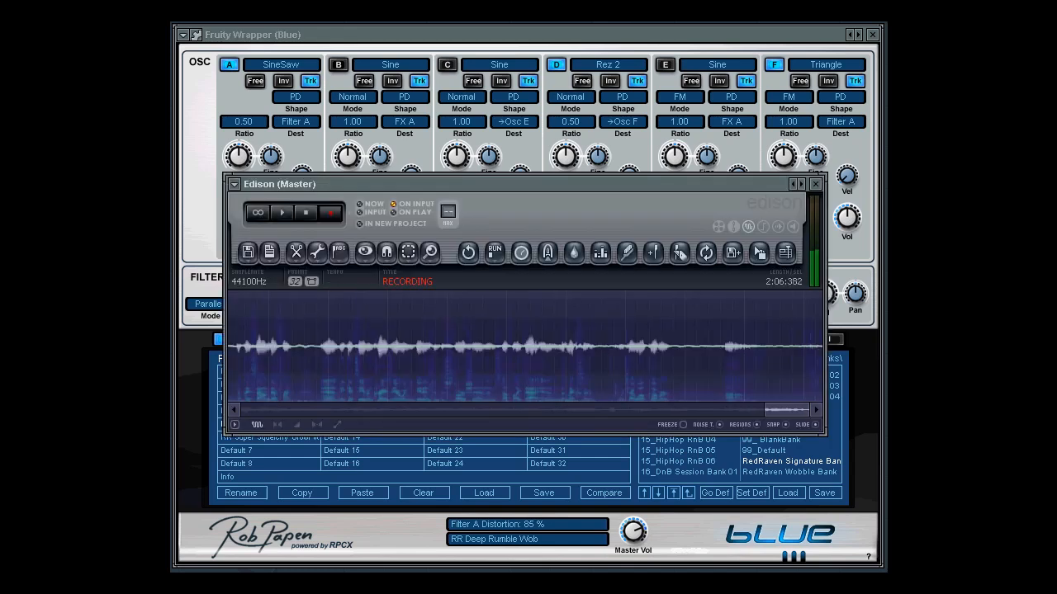
click(814, 183)
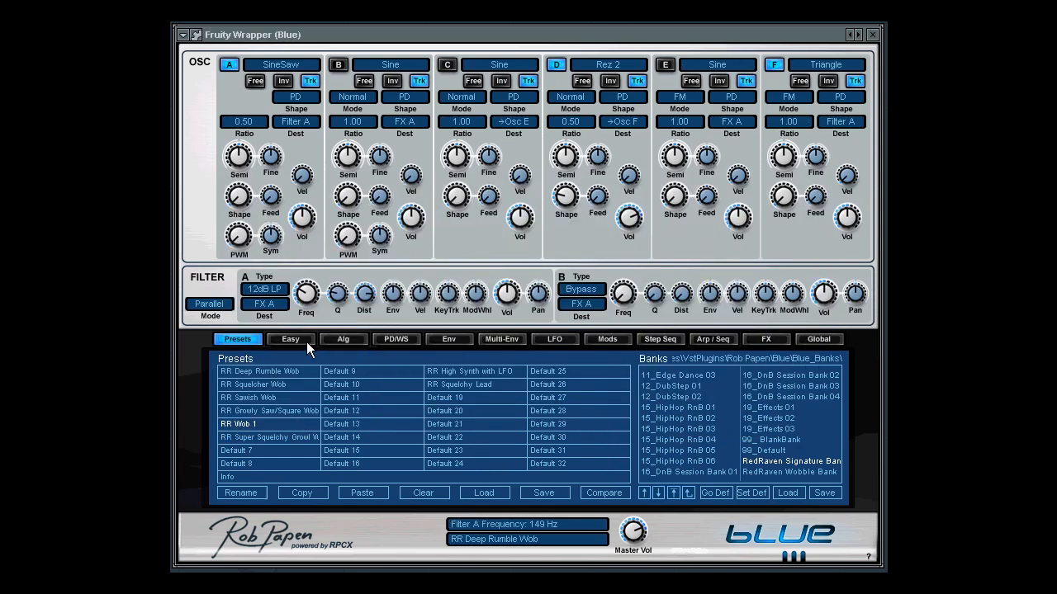
- Load the blank bank 99_ BlankBank and turn oscillator A off
double_click(778, 438)
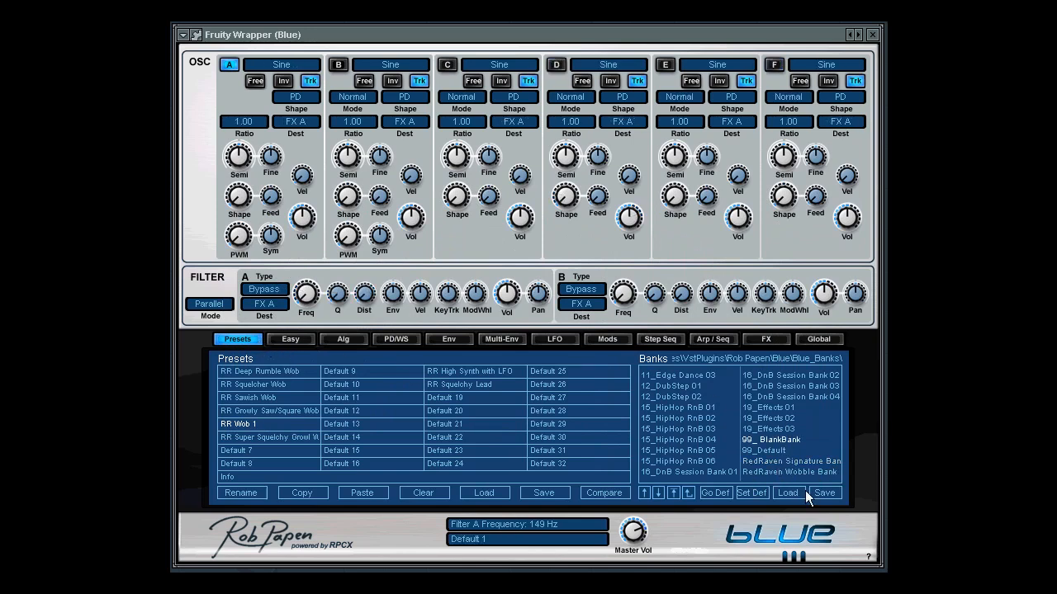
click(234, 61)
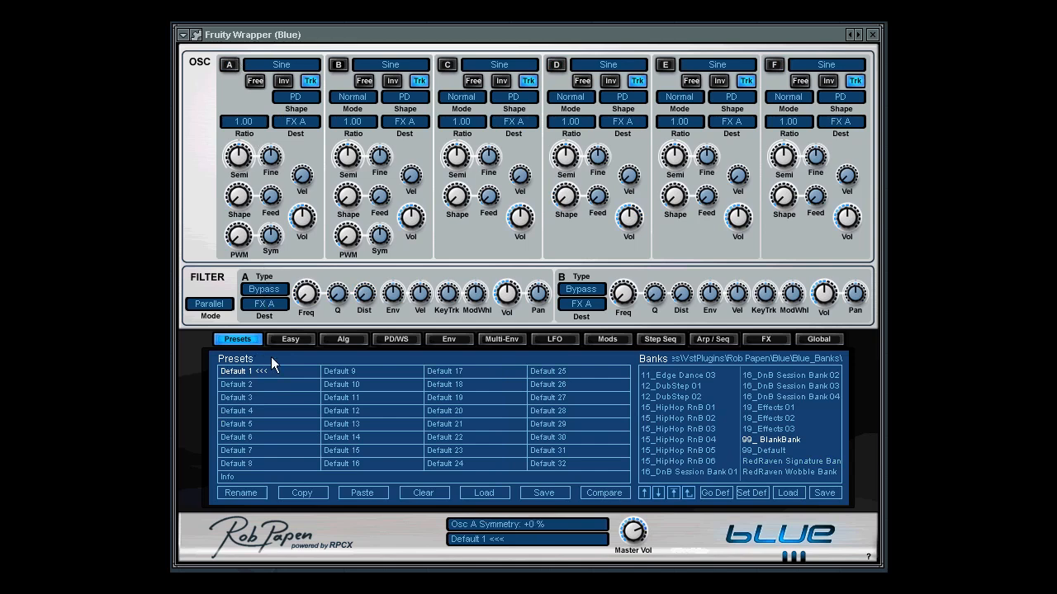
- Choose oscillator algorithm #13 A-B C-E D-F, so that D modulates F
click(326, 338)
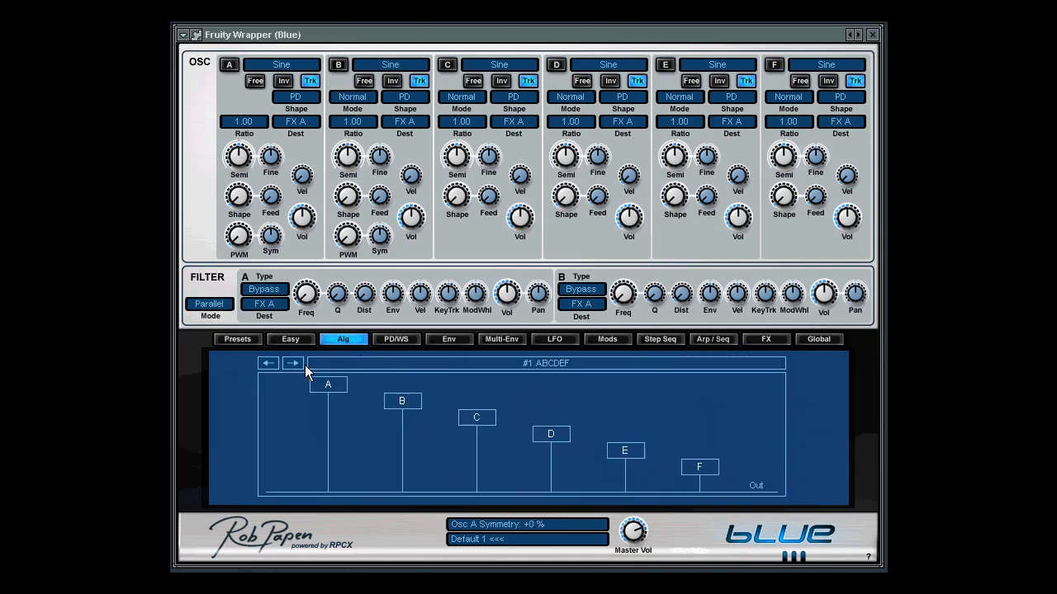
click(292, 363)
click(292, 363)
click(292, 362)
click(292, 363)
click(292, 363)
click(292, 362)
click(292, 363)
click(292, 363)
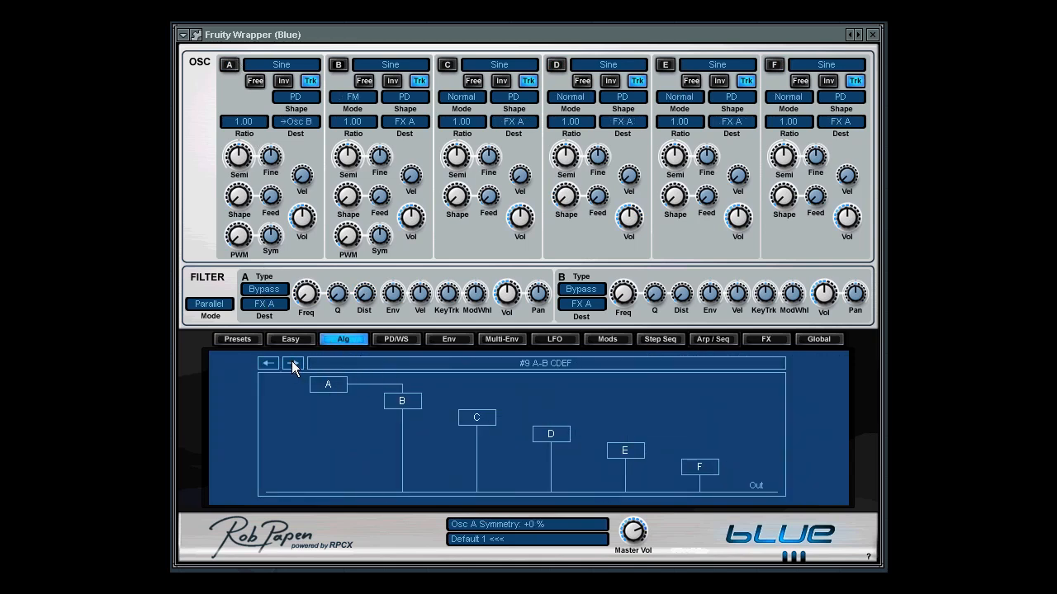
click(292, 362)
click(292, 363)
click(292, 362)
click(292, 363)
click(292, 362)
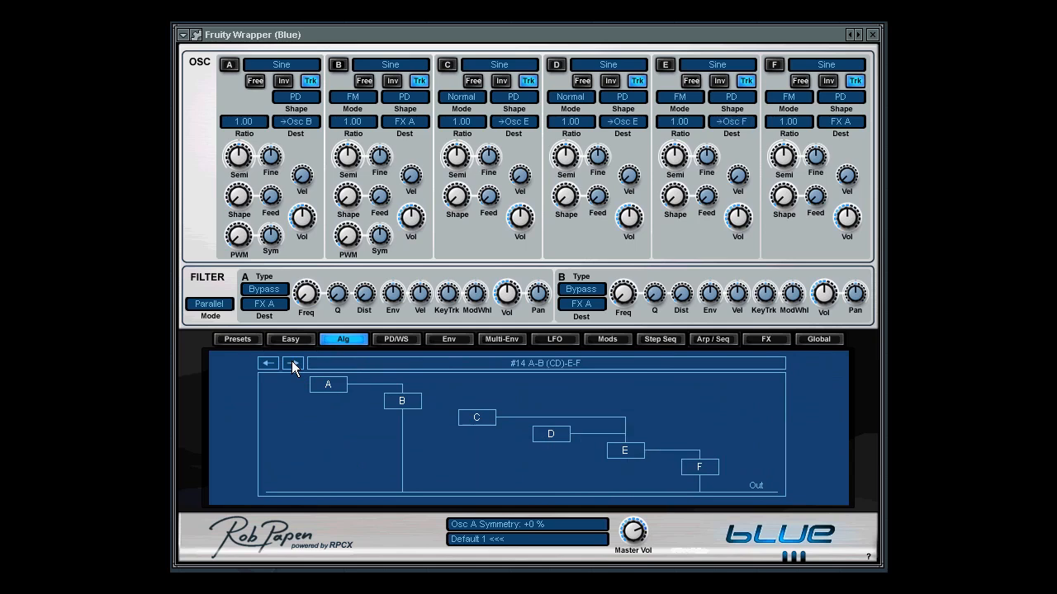
click(268, 363)
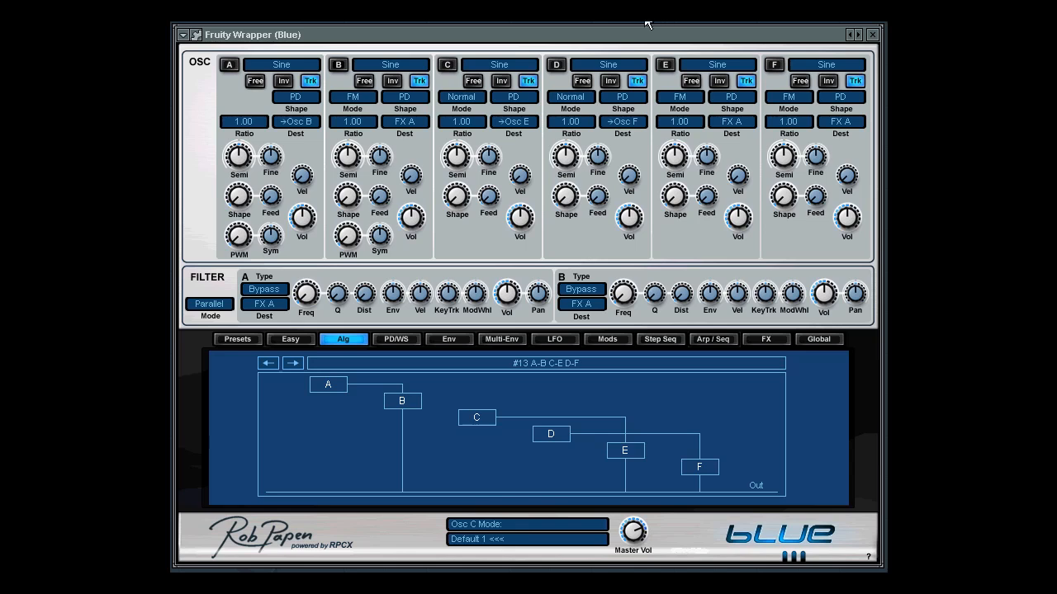
- Turn on oscillators F and D and adjust the master volume
click(773, 64)
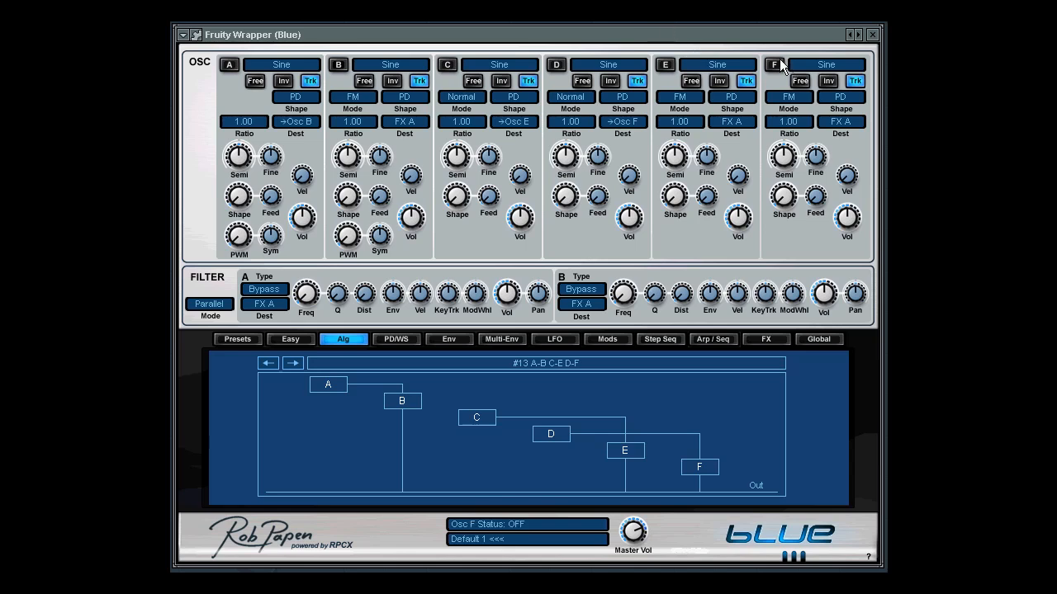
click(555, 64)
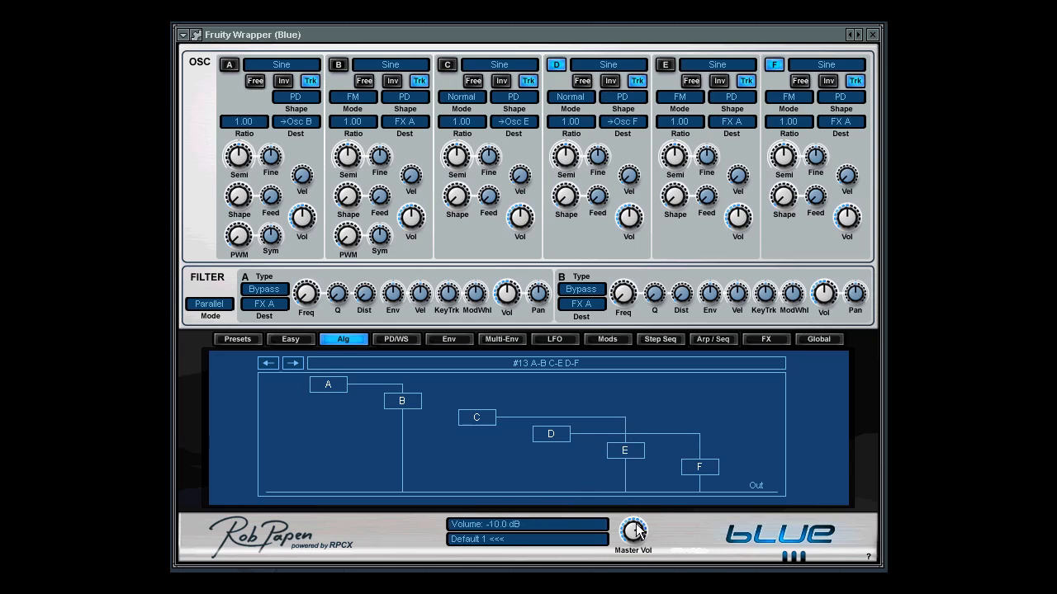
drag(635, 531, 641, 522)
- Set oscillator F's waveform to the analogue Triangle
click(861, 66)
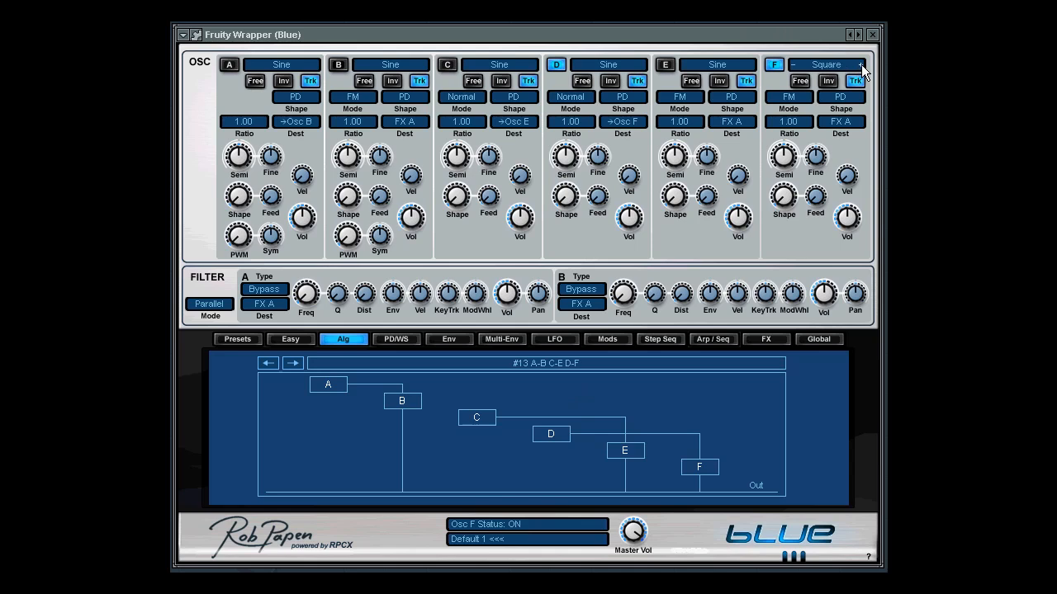
click(861, 66)
click(822, 64)
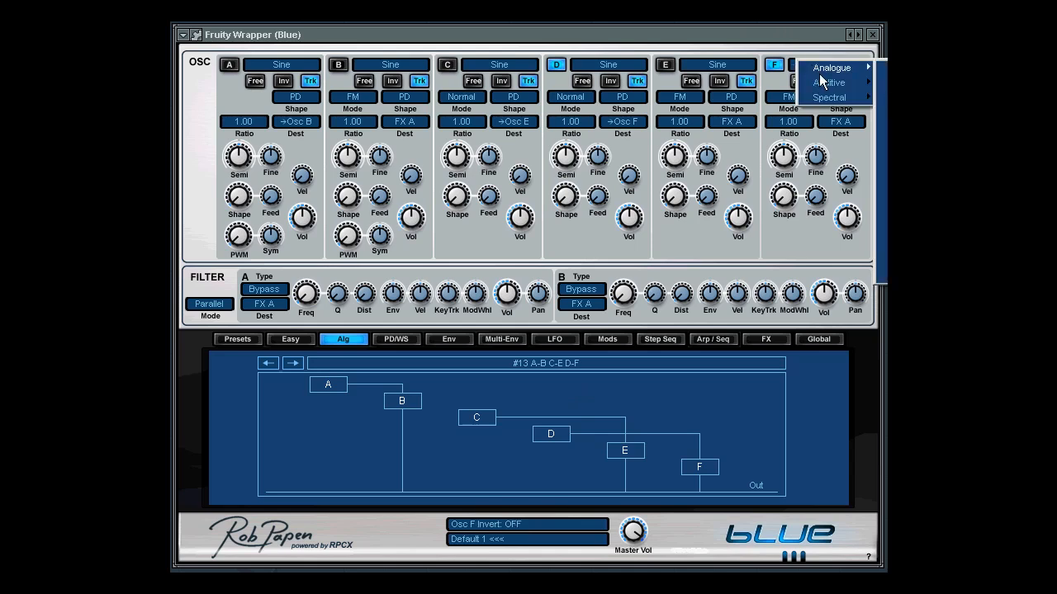
click(885, 113)
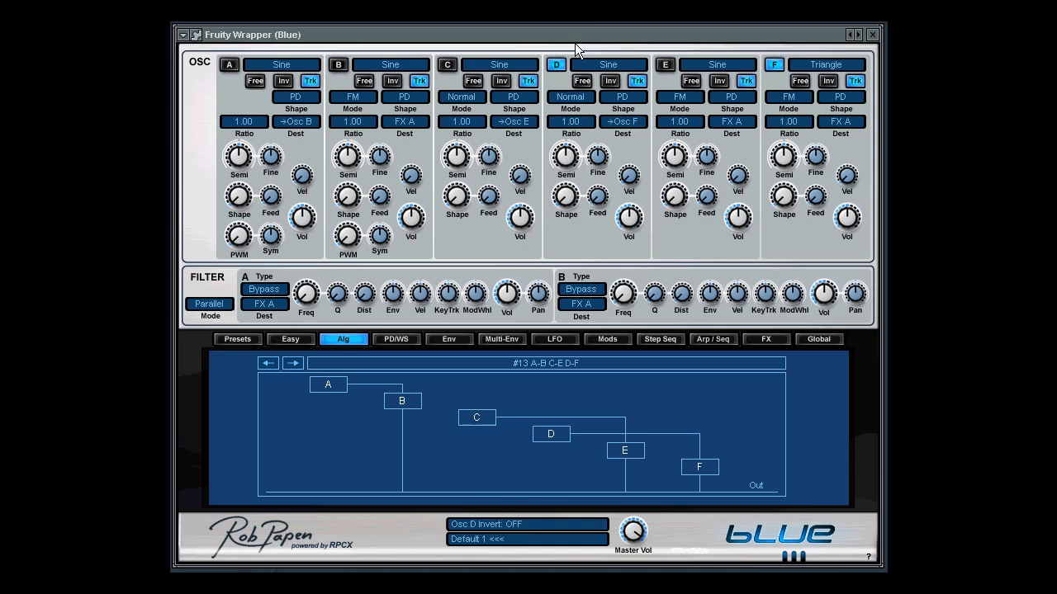
- Set oscillator D's waveform to Rez 1 and its ratio to 0.50
click(642, 63)
click(642, 63)
click(643, 63)
click(572, 122)
click(575, 124)
- Route oscillator F to Filter A and set that filter to 12dB LP with about 30 % distortion
click(822, 118)
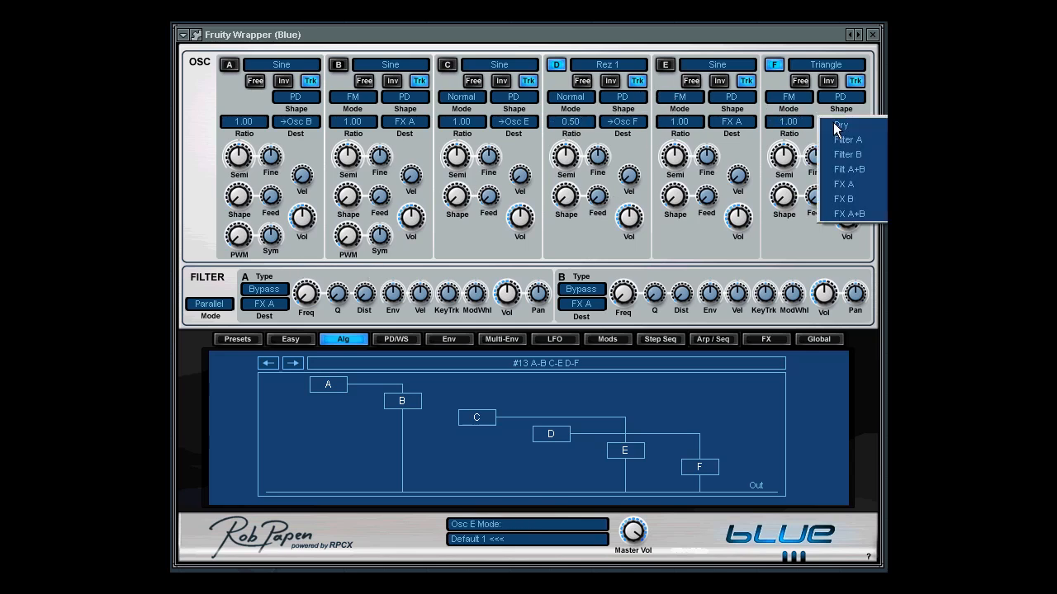
click(838, 140)
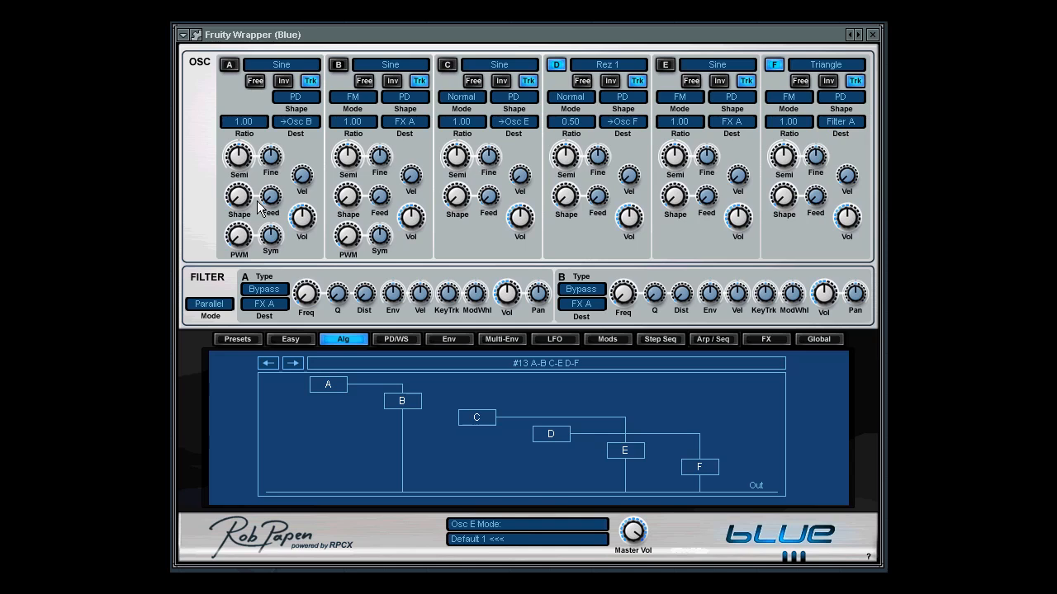
click(248, 288)
click(302, 333)
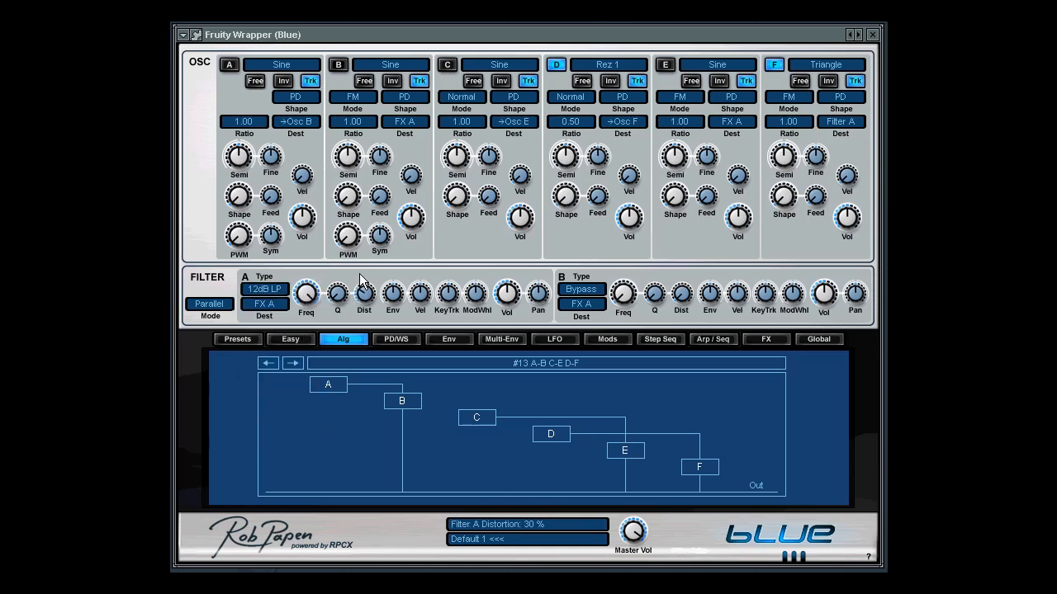
drag(360, 274, 360, 268)
- Draw an irregular phase distortion curve with several steep peaks and dips for oscillator D
click(398, 341)
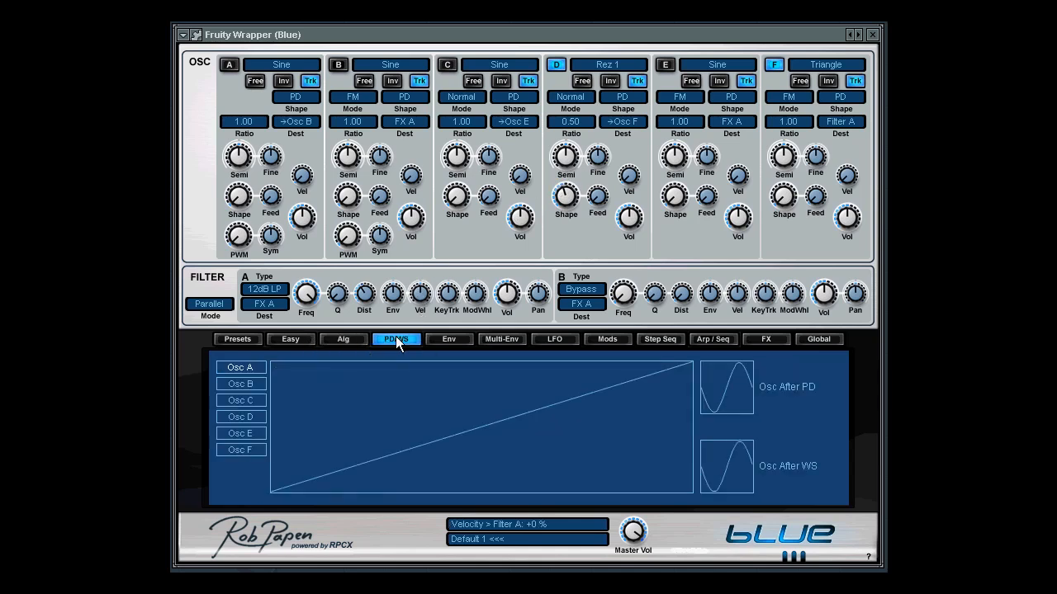
click(244, 419)
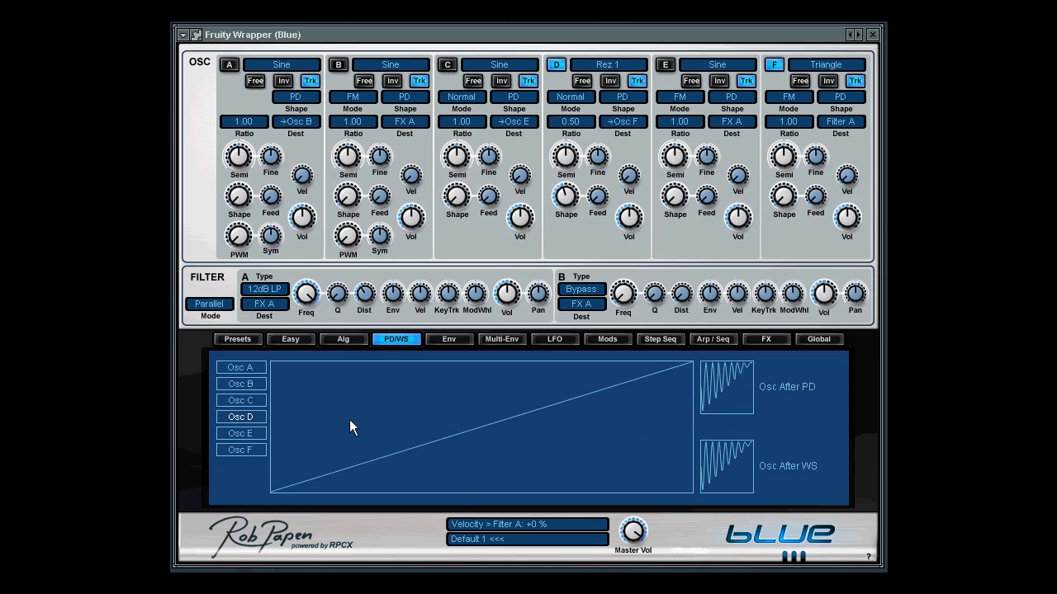
mouse_move(336, 410)
mouse_down()
mouse_move(461, 400)
mouse_move(529, 452)
mouse_move(643, 499)
mouse_up()
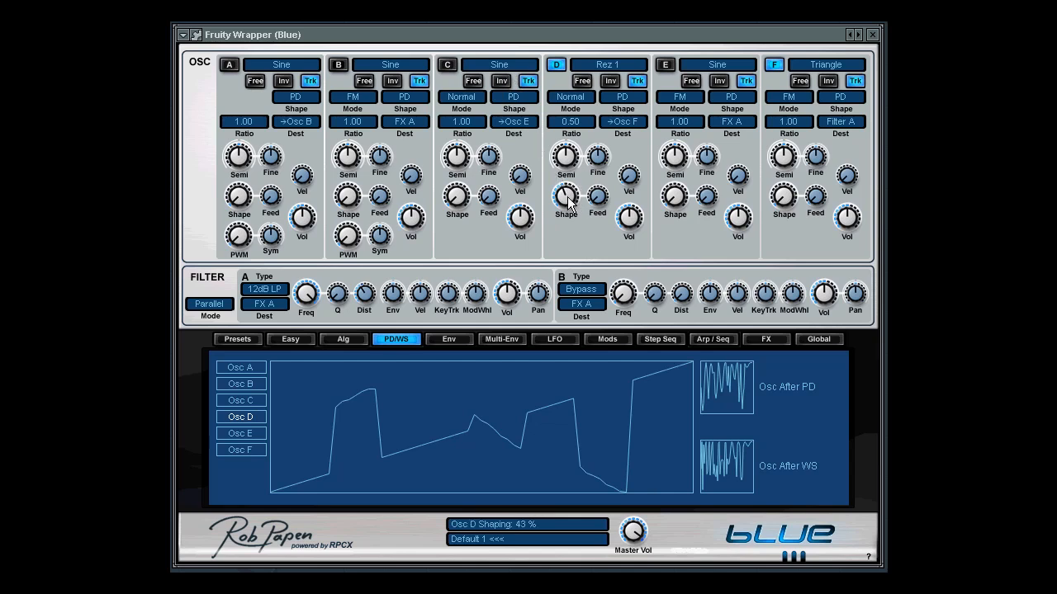
- Lower oscillator D's shaping amount and its volume
drag(567, 196, 579, 216)
mouse_move(623, 212)
mouse_down()
mouse_move(632, 198)
mouse_move(627, 217)
mouse_up()
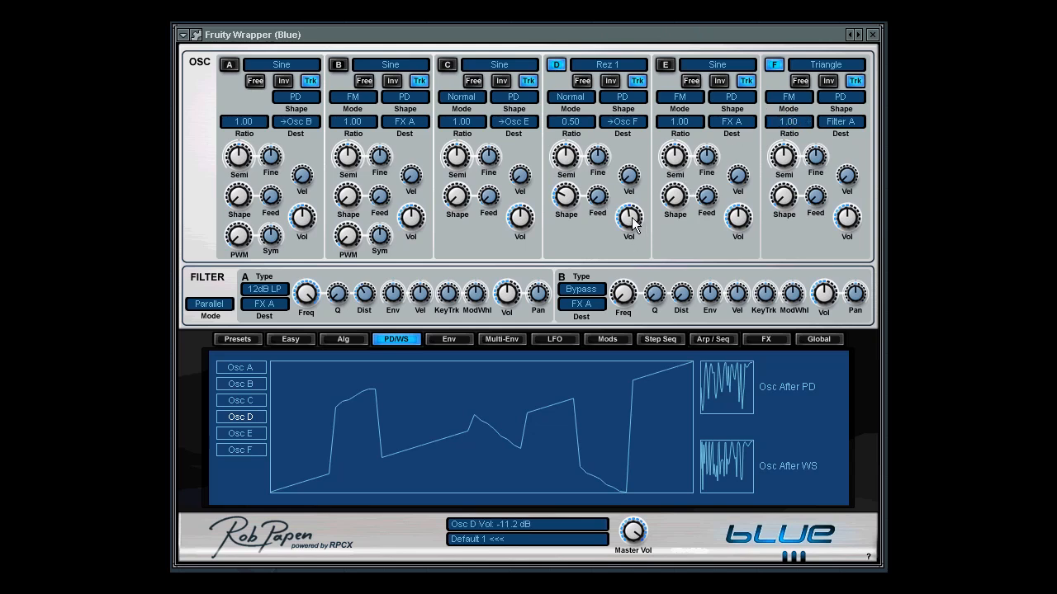
drag(631, 232, 603, 216)
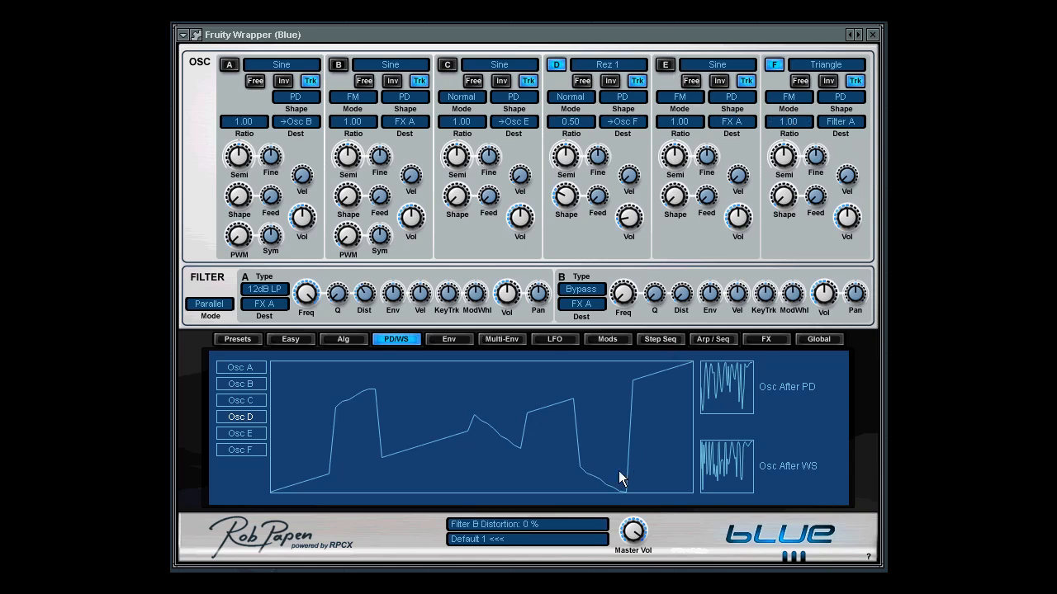
- Set the Free A LFO to Sync On and adjust its speed
click(561, 340)
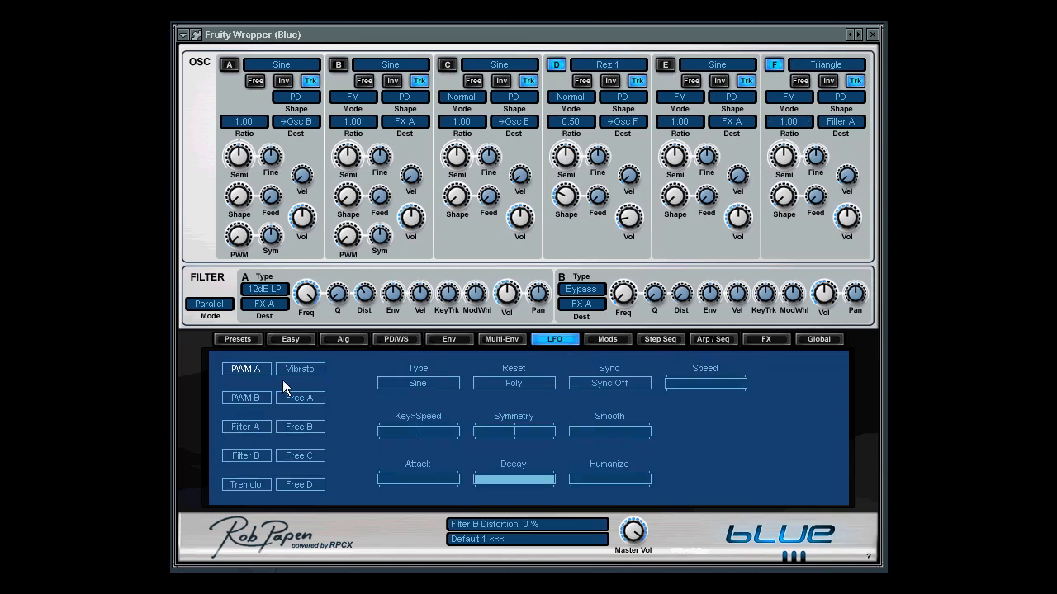
click(293, 405)
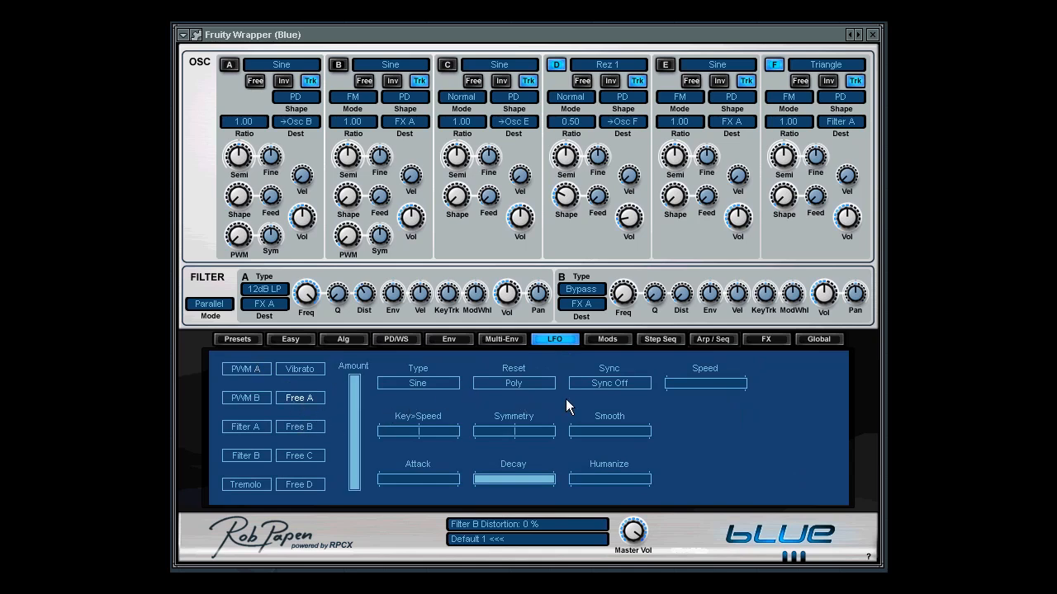
drag(703, 385, 703, 383)
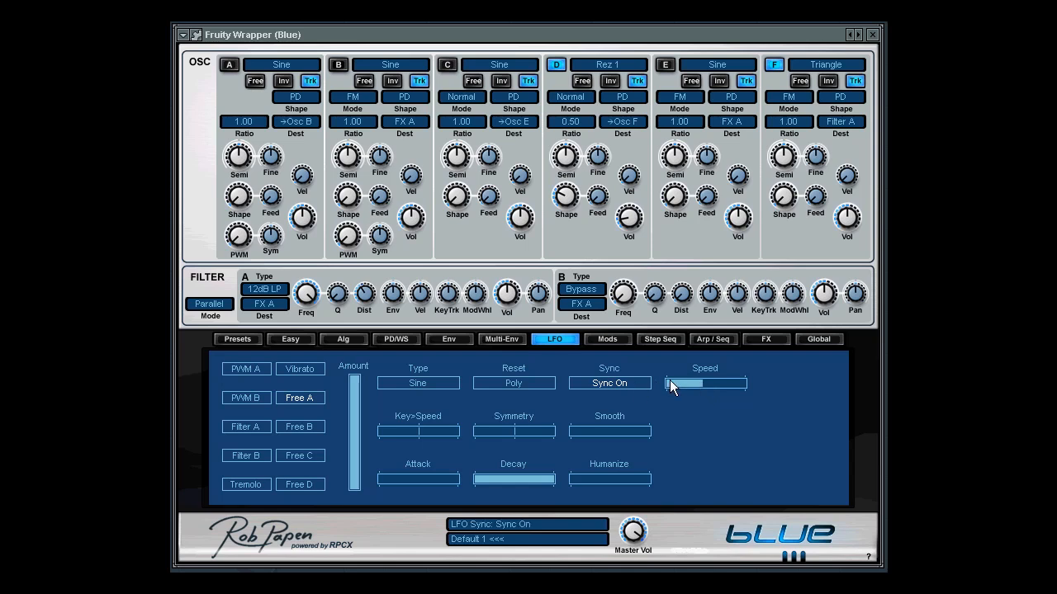
- Assign Free LFO A as the source of modulation slot 1, with Volume D as the destination
click(605, 338)
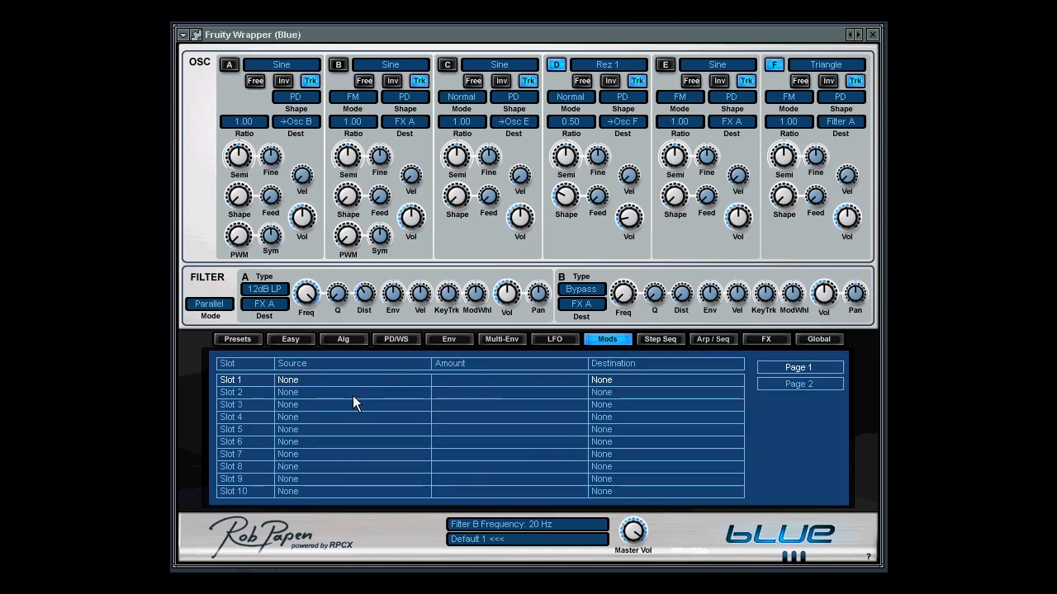
click(299, 379)
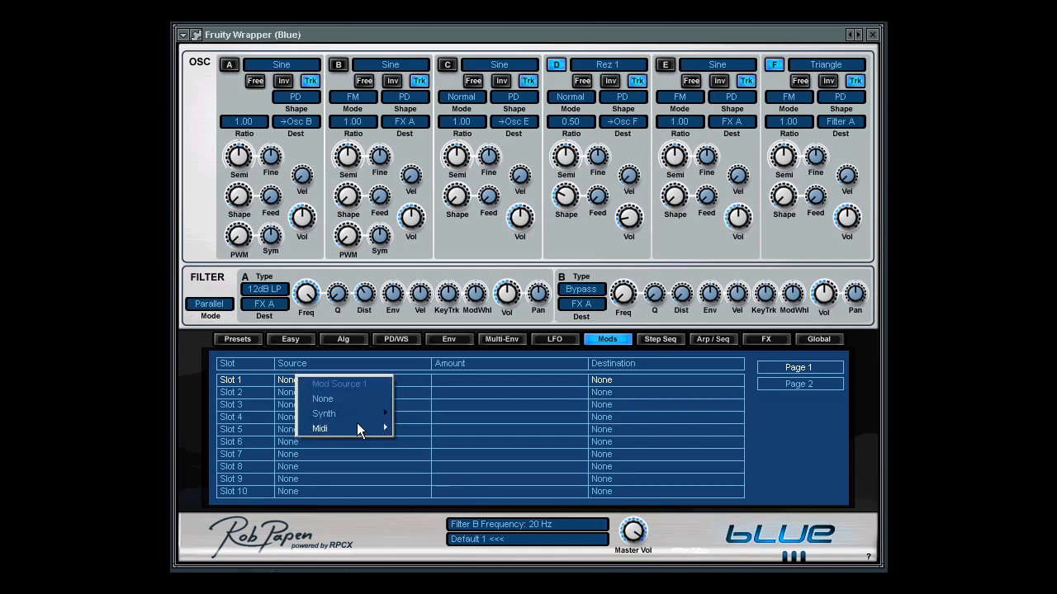
mouse_move(357, 415)
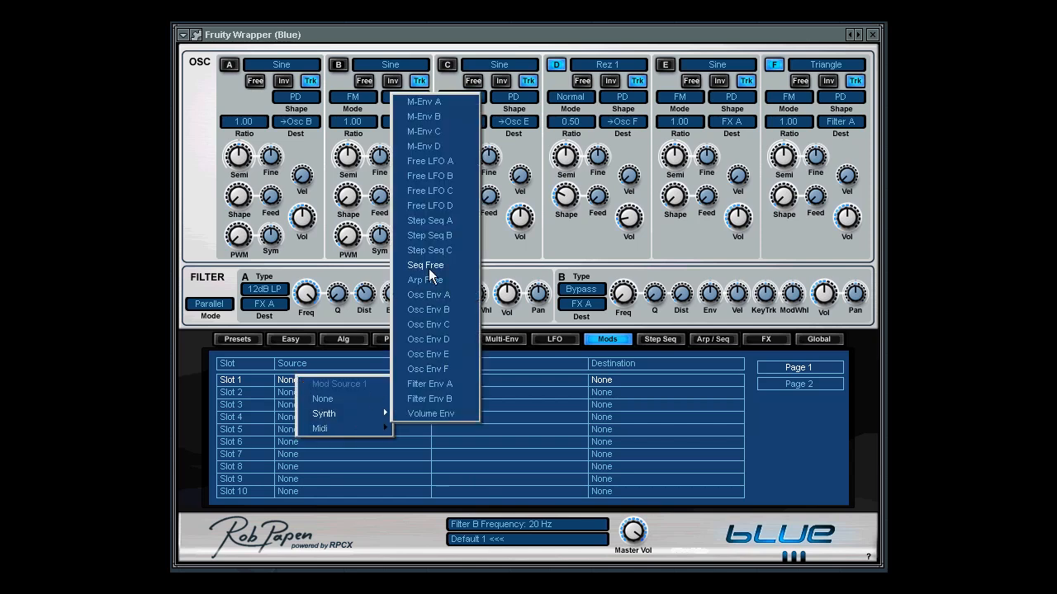
click(449, 162)
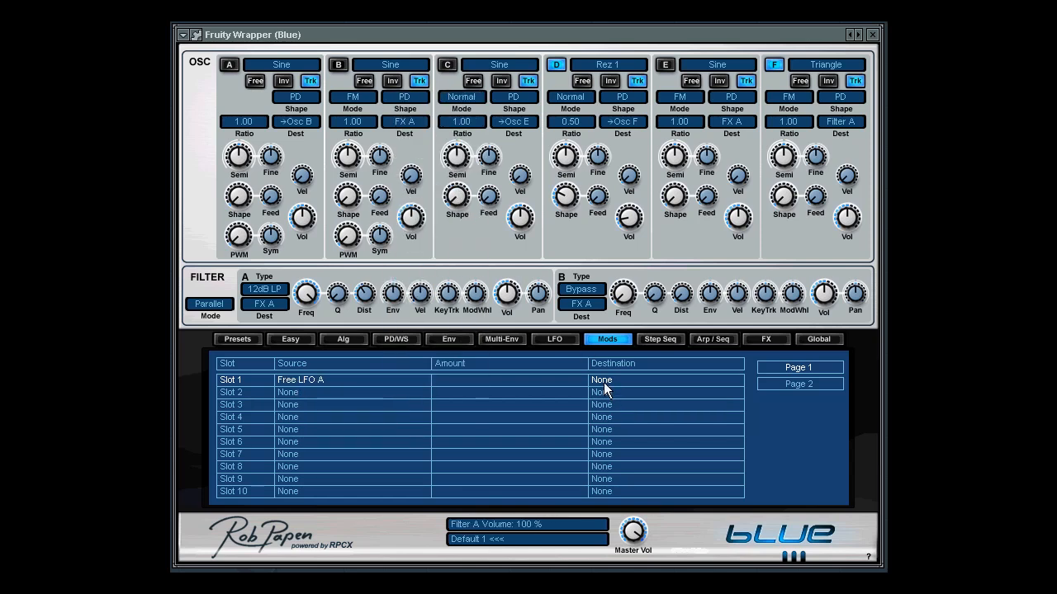
click(603, 382)
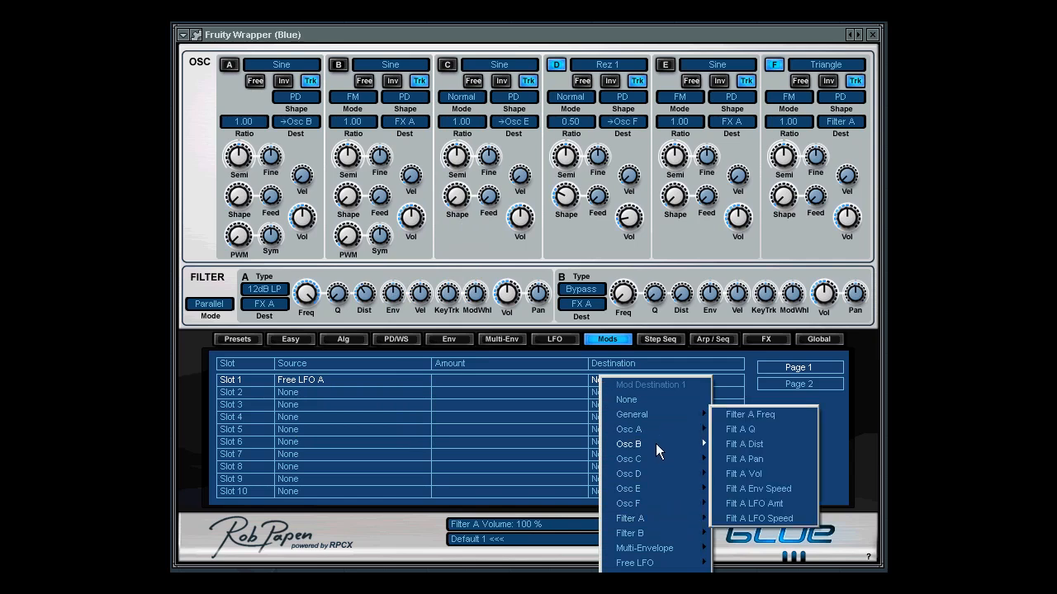
mouse_move(657, 473)
click(752, 474)
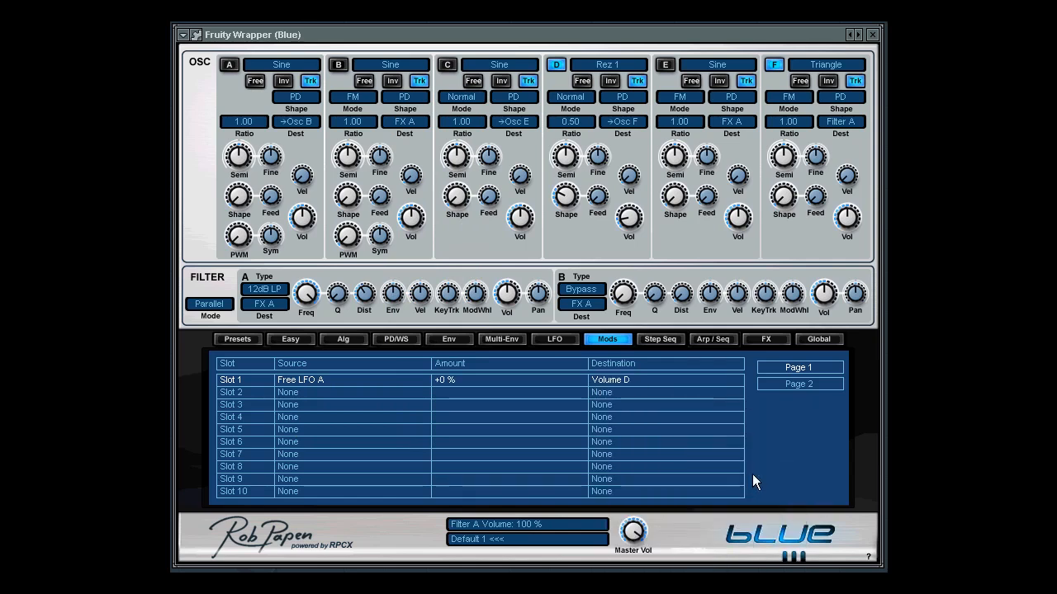
- Set the amount of modulation slot 1, Free LFO A to Volume D, to +56 %
drag(482, 385, 470, 376)
click(558, 337)
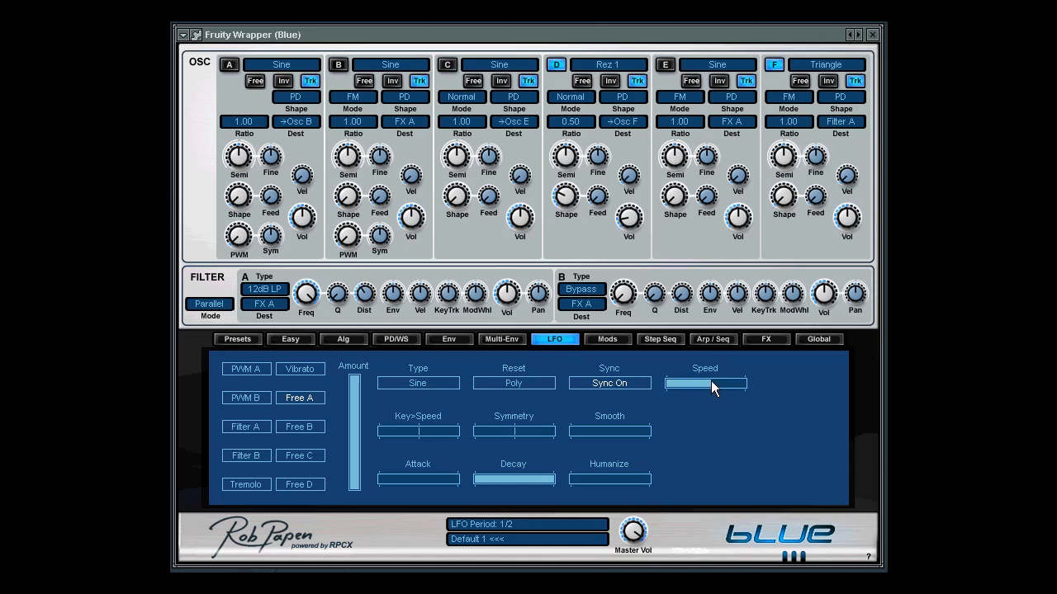
click(609, 336)
drag(493, 377, 483, 334)
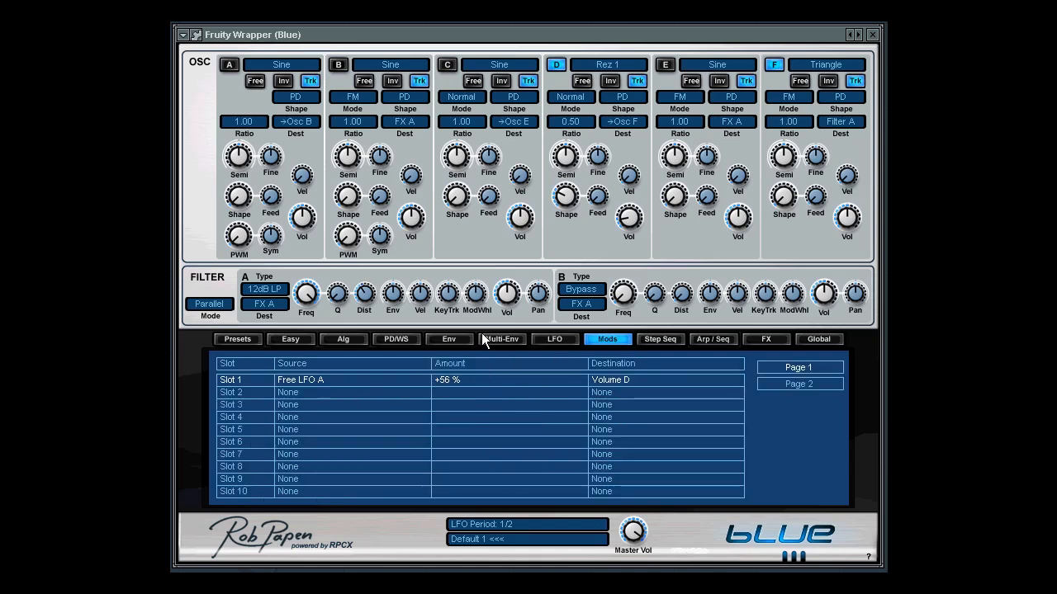
- Increase the Free A LFO's speed and raise oscillator F's volume
click(549, 344)
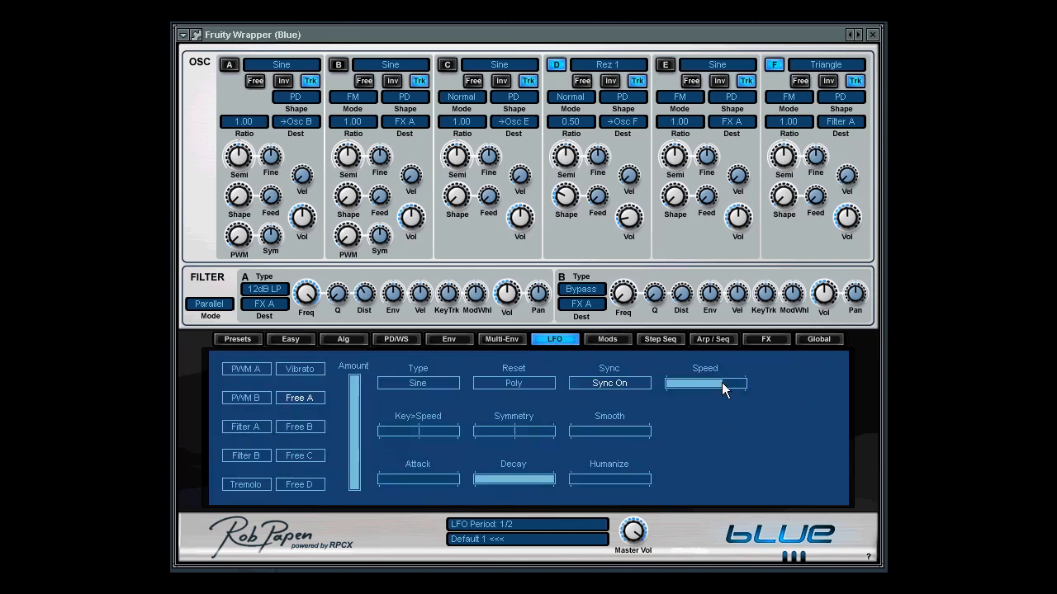
drag(722, 382, 734, 381)
drag(844, 211, 842, 201)
- Switch oscillator F off and oscillator E on, leaving the Edison window closed
click(772, 66)
click(665, 63)
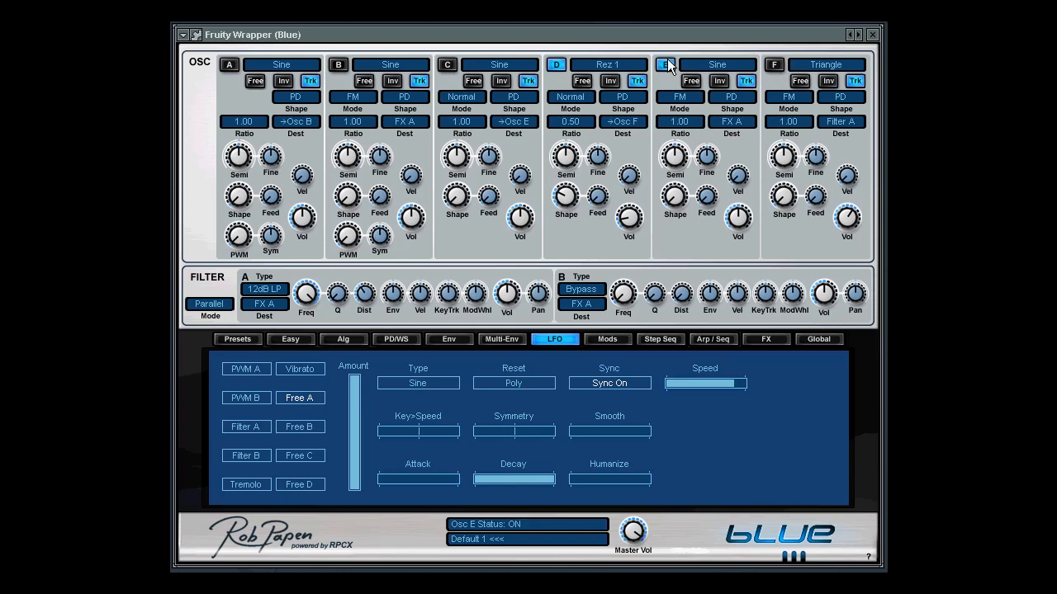
key(Tab)
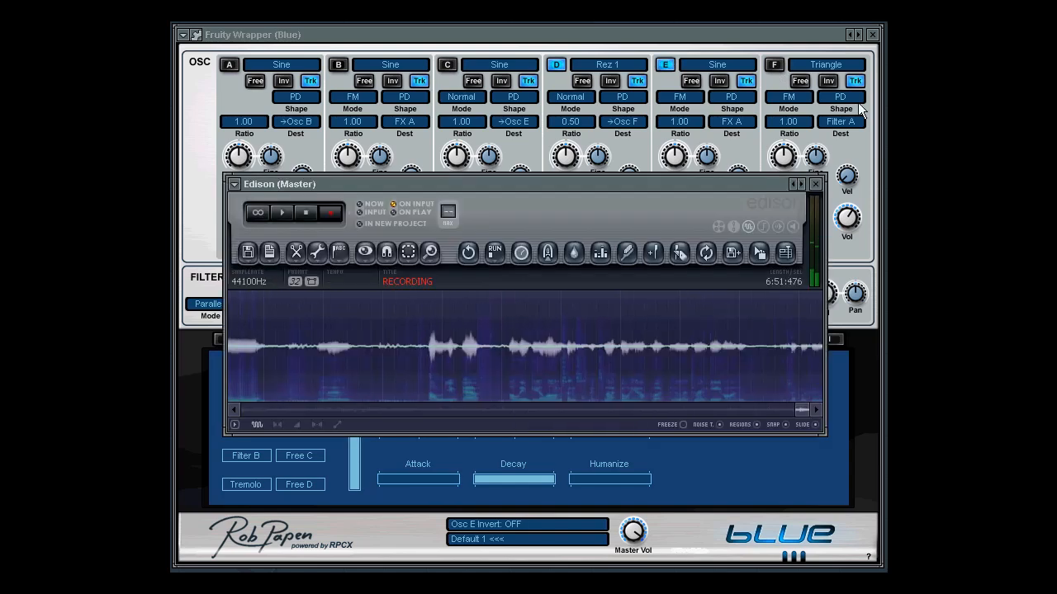
click(815, 183)
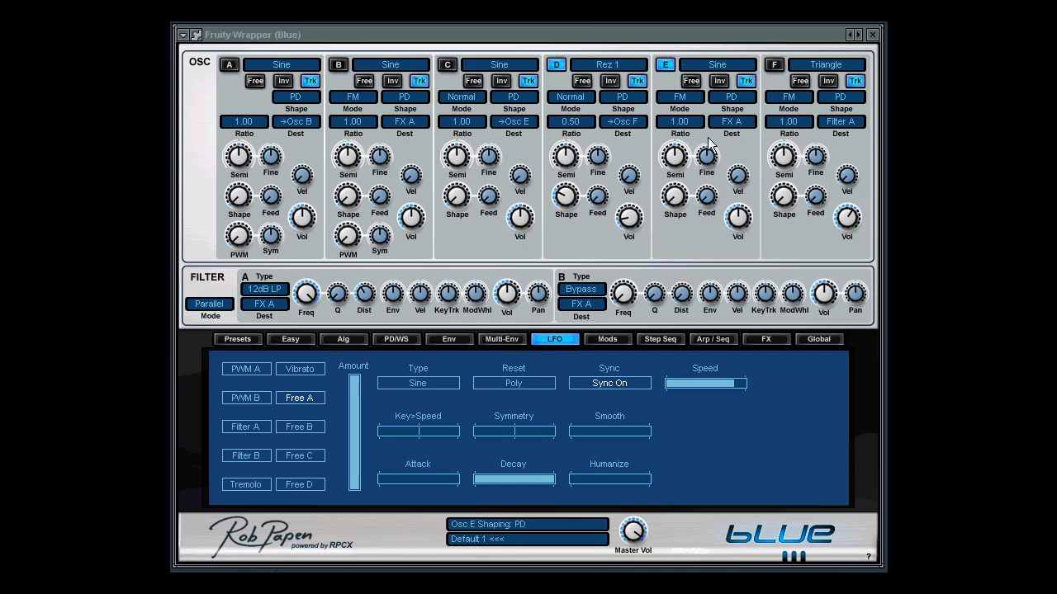
- Set oscillator E's ratio to 2.00 and its waveform to SineSaw
click(682, 122)
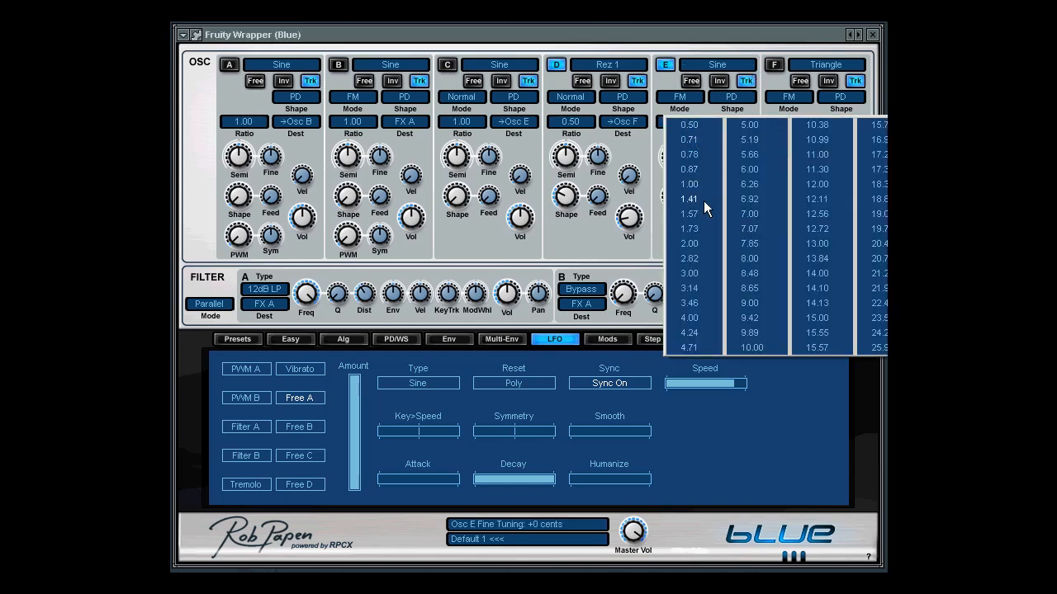
click(695, 246)
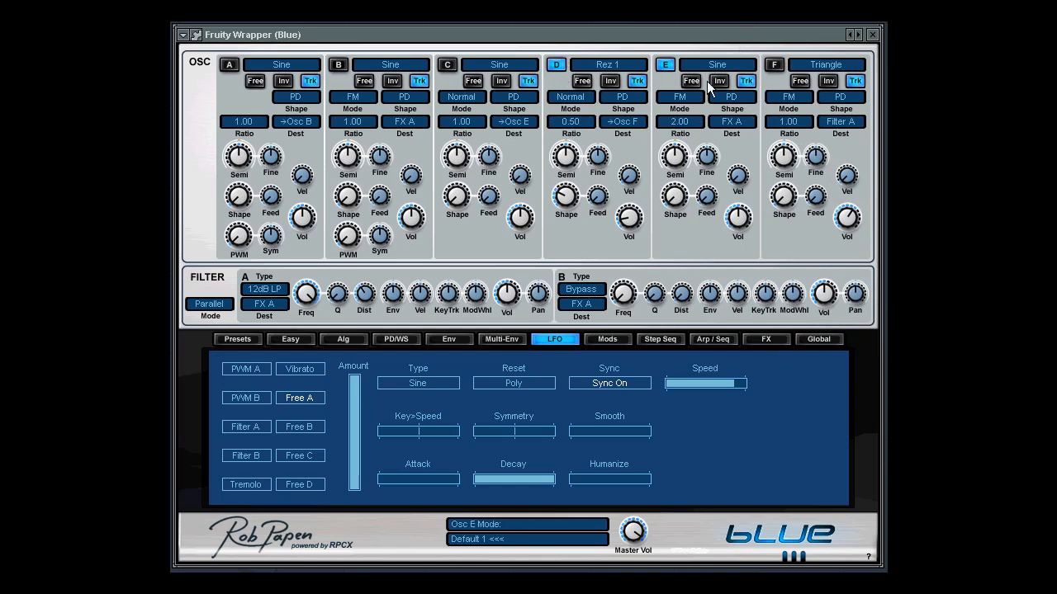
click(751, 61)
click(751, 61)
click(751, 61)
click(751, 60)
click(751, 61)
click(751, 60)
- Switch oscillator C on and set its waveform to the additive wave Hollow
click(450, 66)
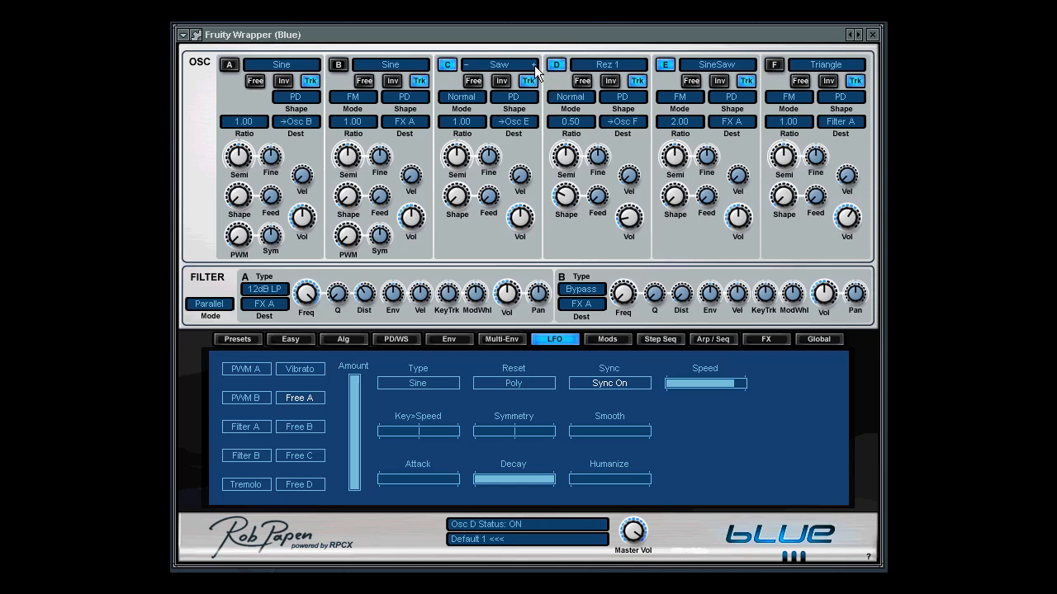
click(534, 65)
click(534, 66)
click(533, 65)
click(533, 65)
click(520, 64)
mouse_move(530, 80)
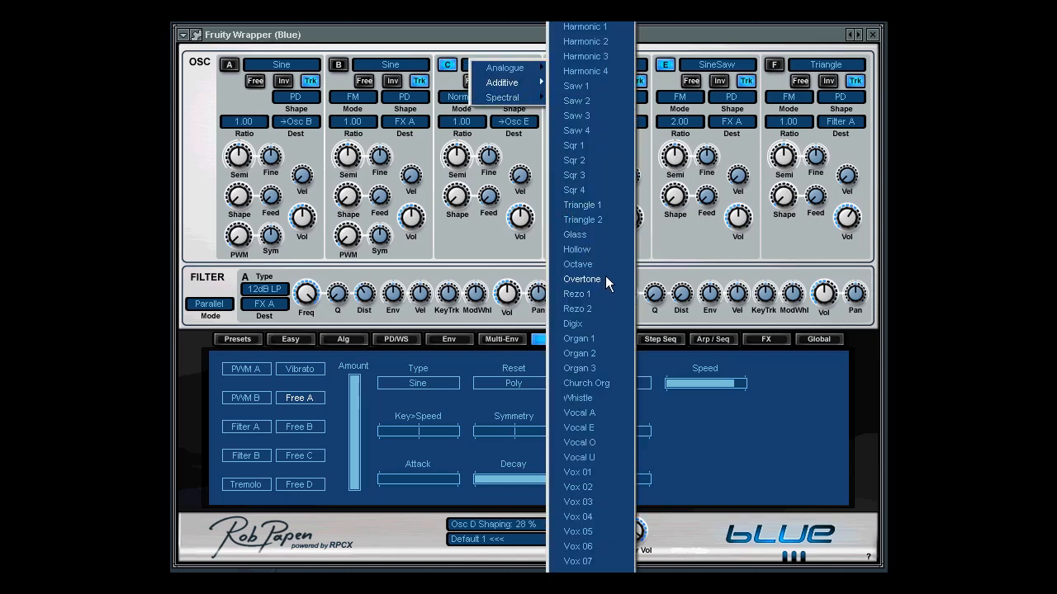
click(610, 234)
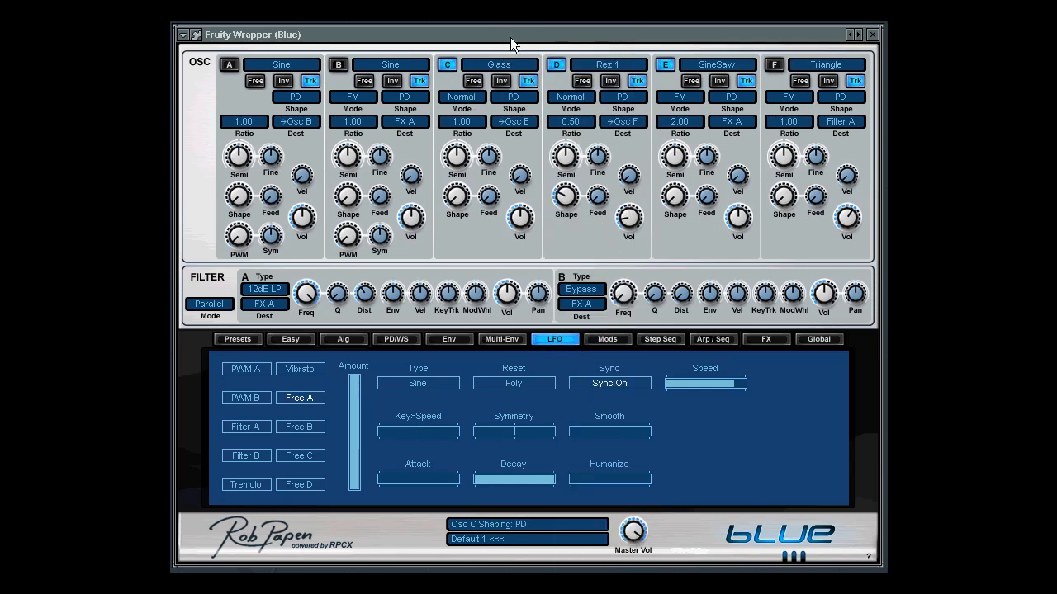
click(534, 65)
click(466, 64)
- Raise oscillator C's shaping amount and draw its phase distortion curve with an early steep plateau and a late peak that falls jaggedly
drag(462, 201, 460, 168)
click(396, 335)
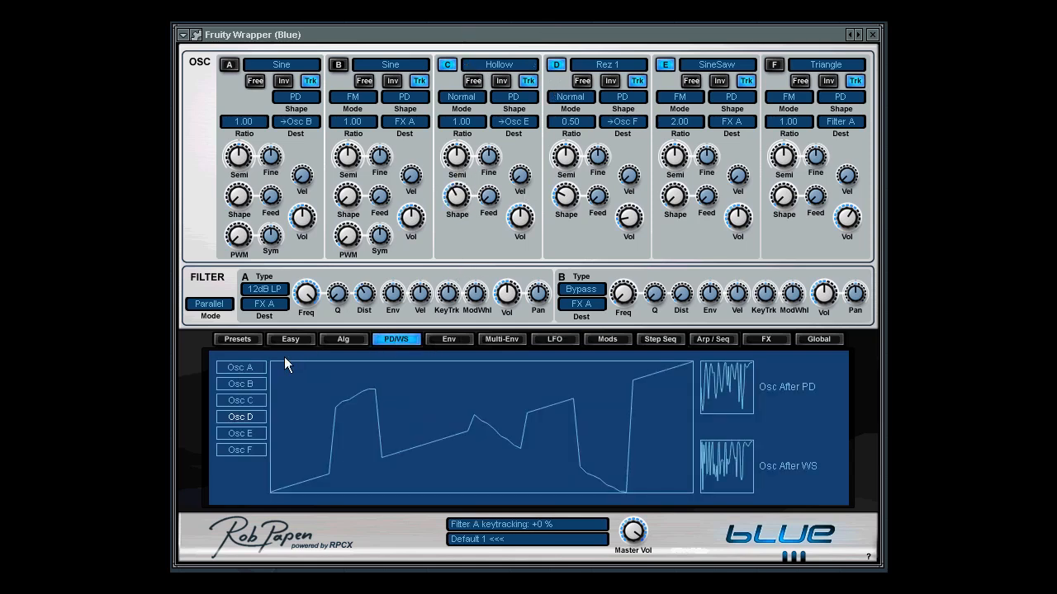
click(242, 398)
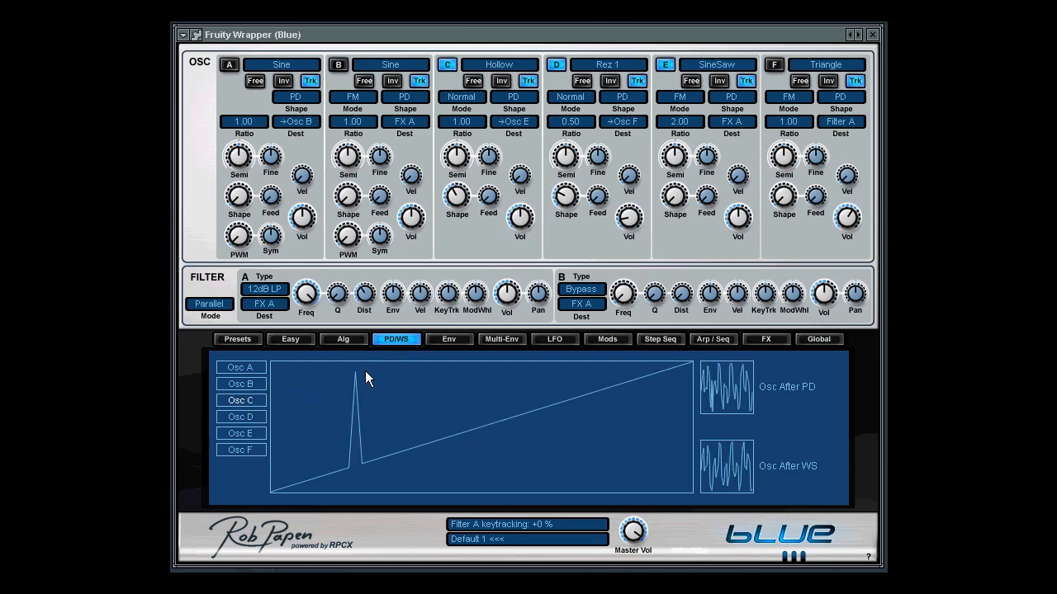
drag(567, 368, 638, 450)
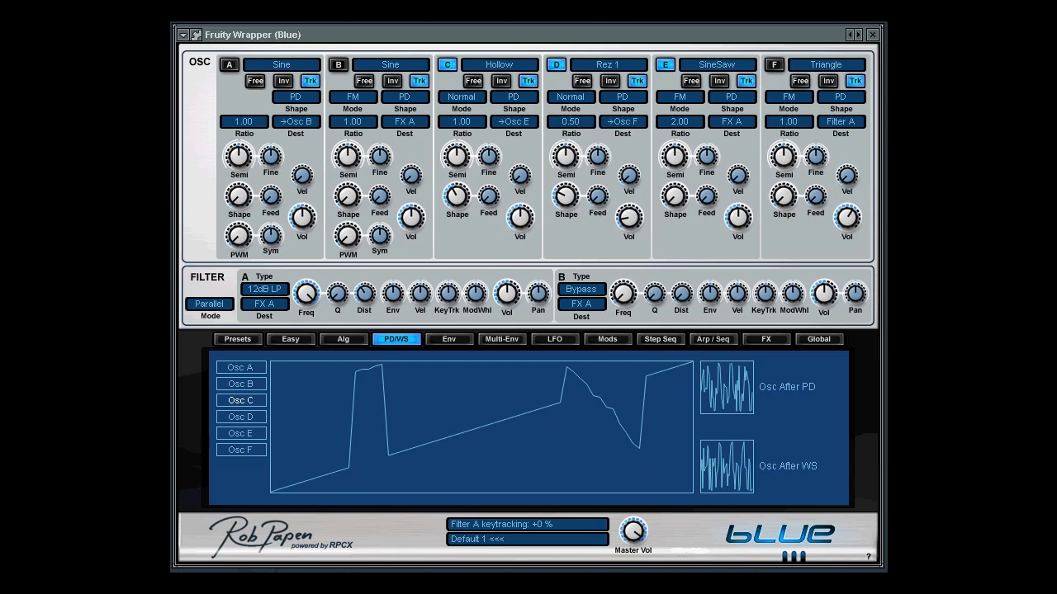
- Switch oscillator F on again and route oscillator E's output to Filter A
click(774, 64)
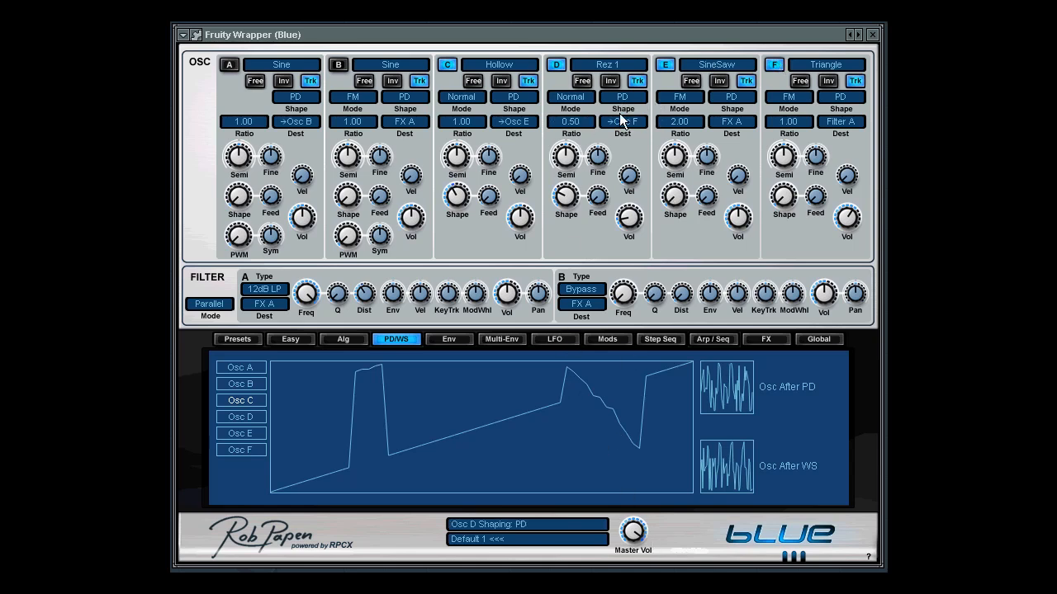
click(715, 124)
click(727, 143)
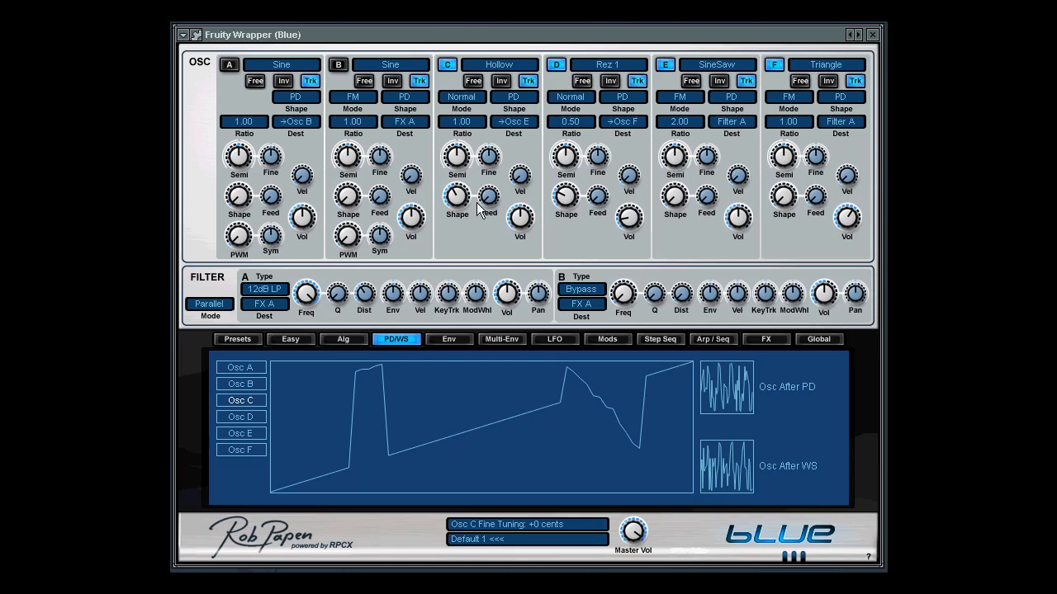
- Set up modulation slot 2 with Free LFO A as source, Volume C as destination and an amount of +56 %
click(570, 339)
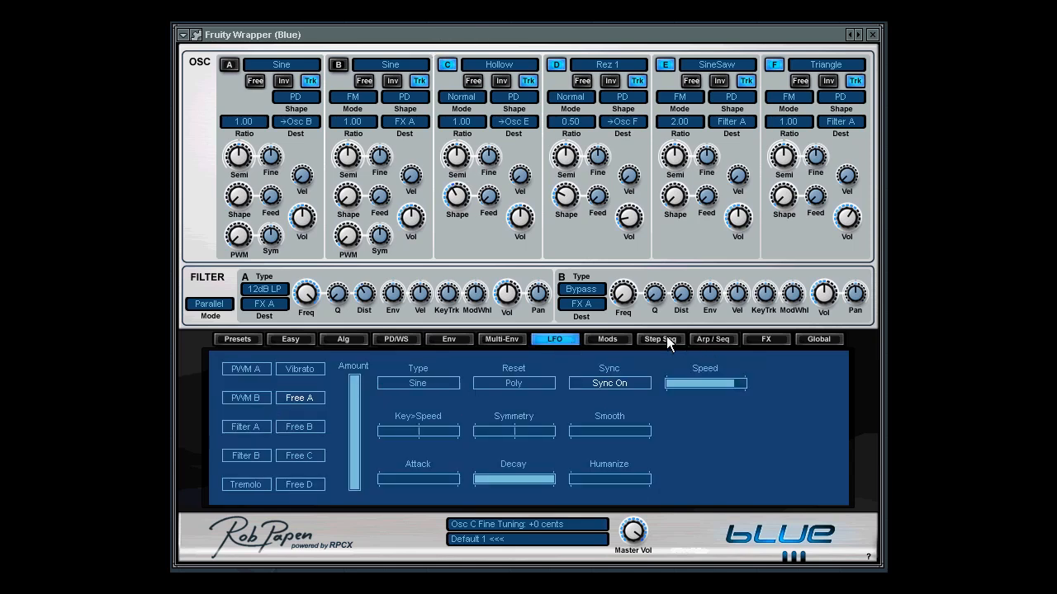
click(624, 339)
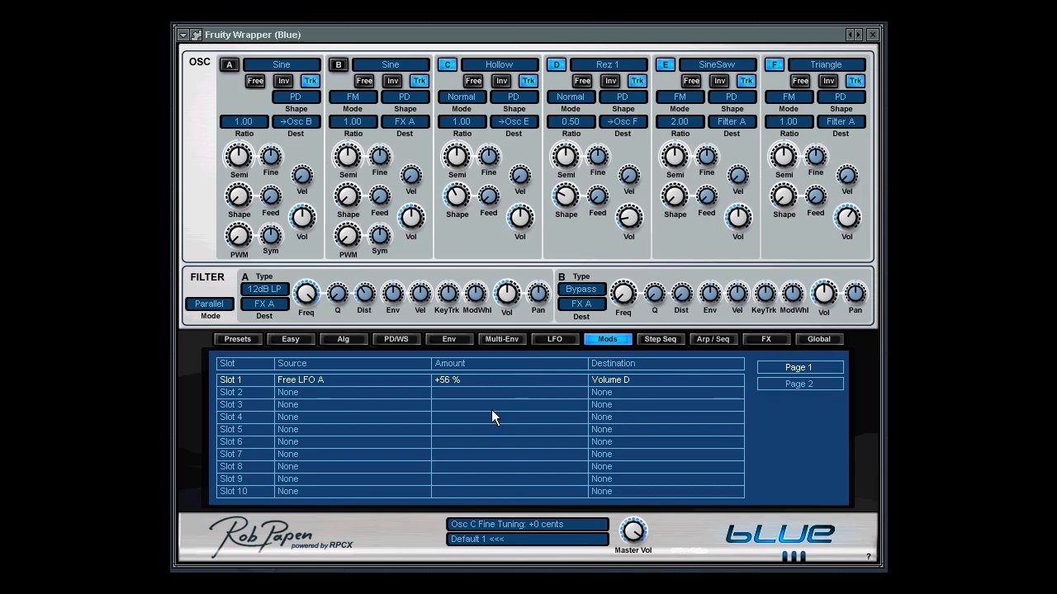
click(348, 400)
mouse_move(387, 434)
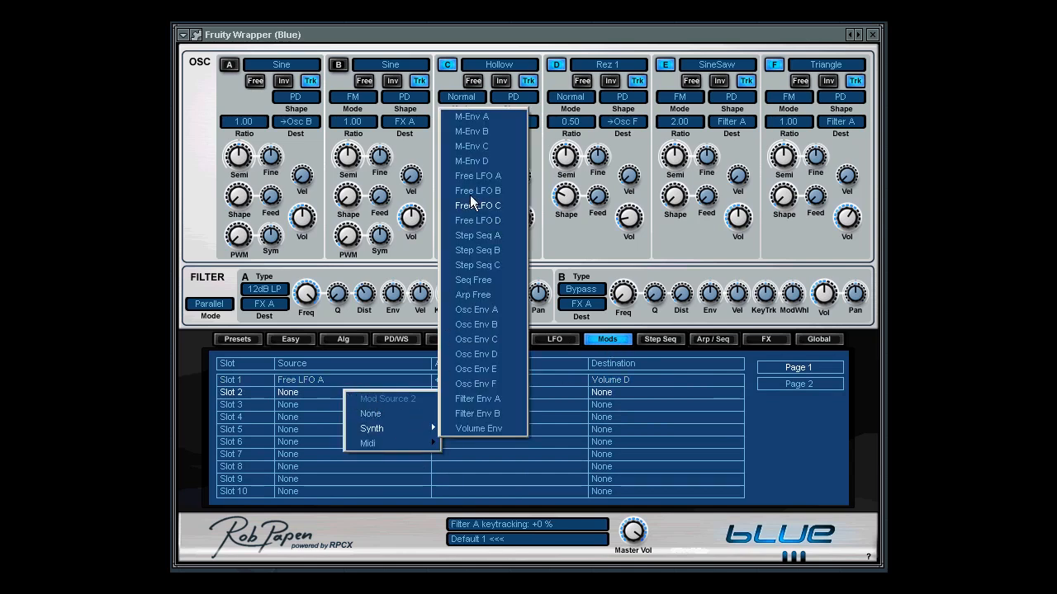
click(479, 176)
click(609, 393)
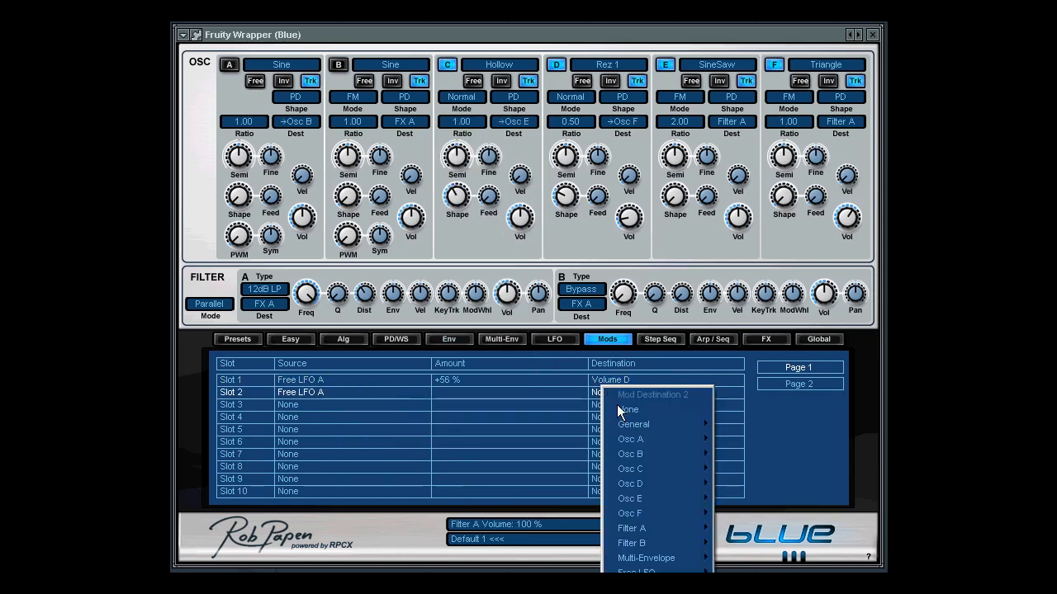
mouse_move(677, 469)
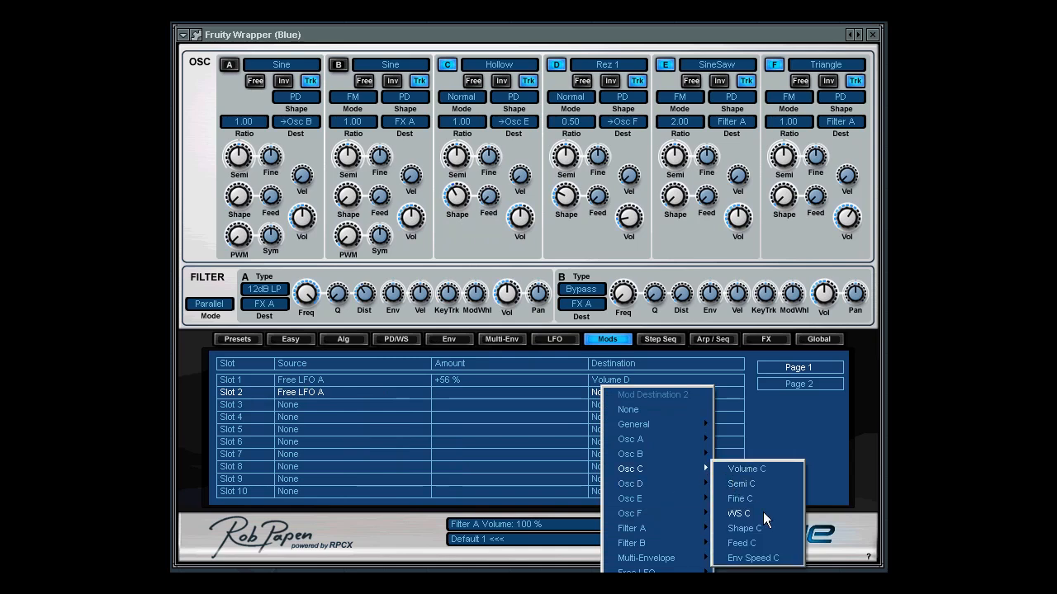
click(774, 475)
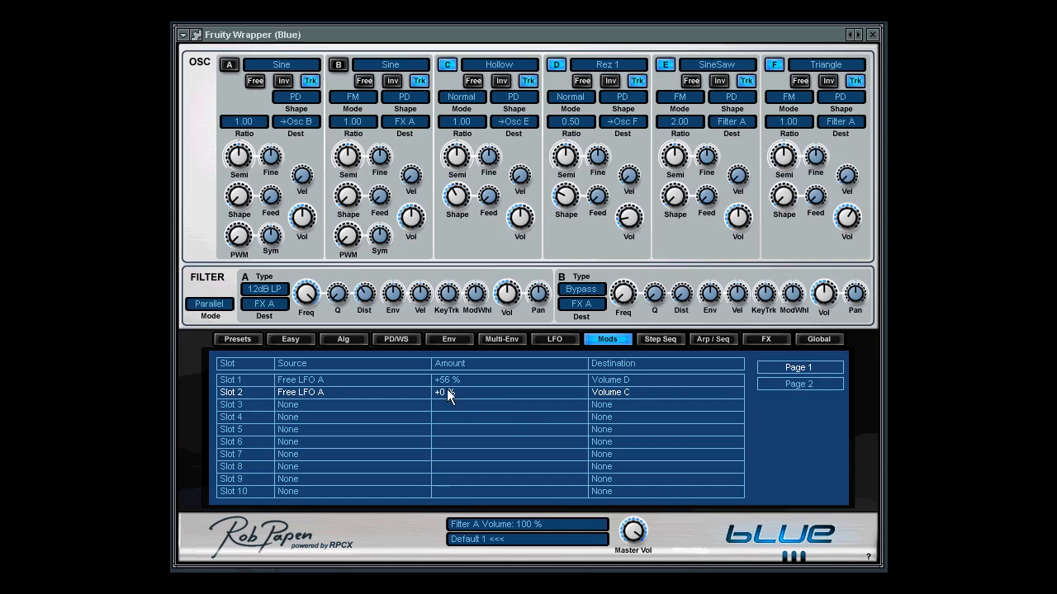
drag(461, 364, 462, 353)
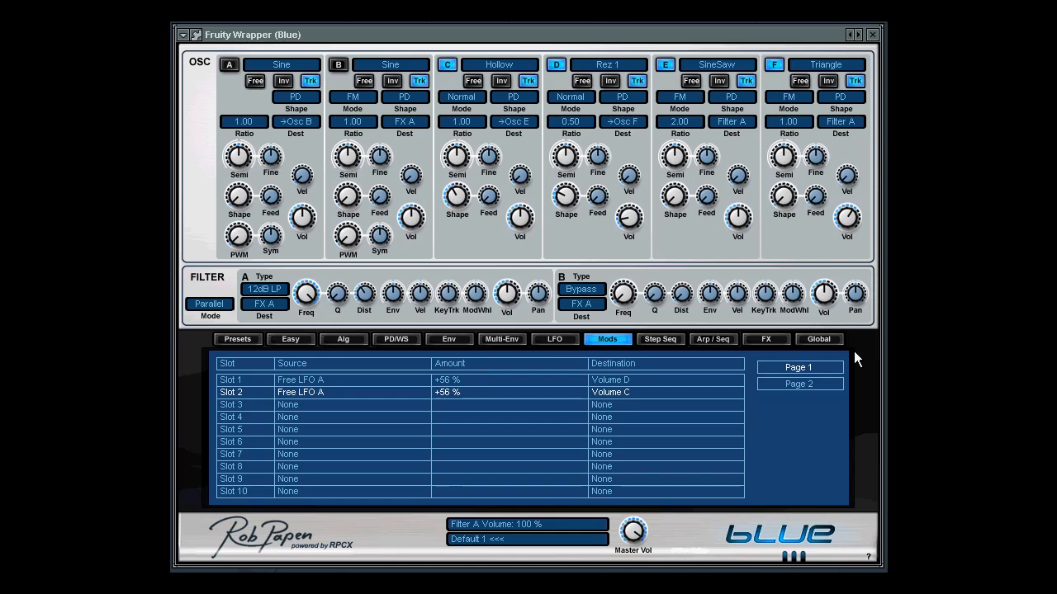
- Set the global play mode to Legato and lower the Free A LFO's speed
click(832, 340)
click(305, 380)
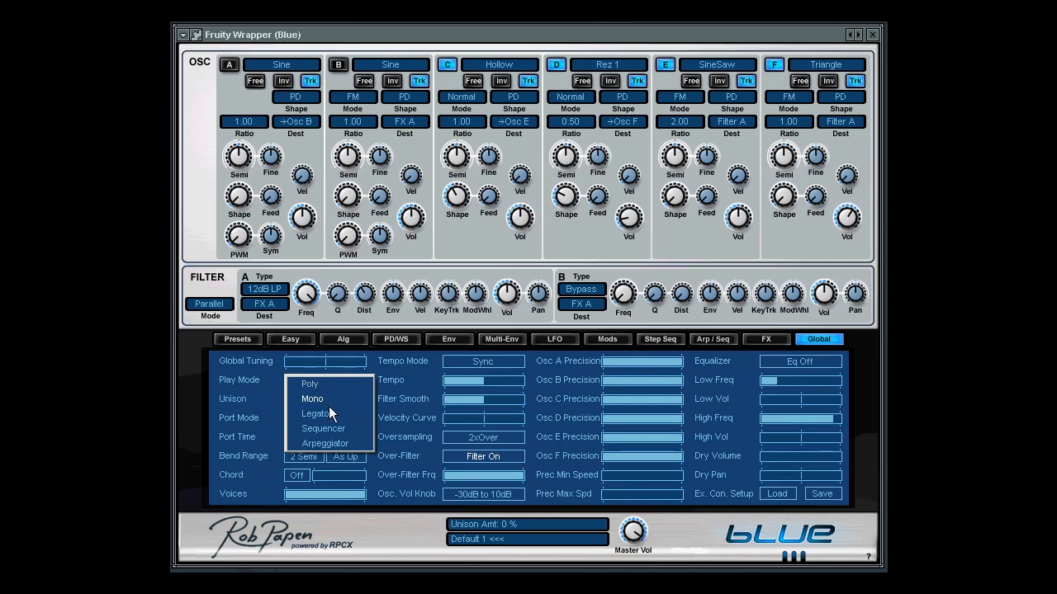
click(326, 412)
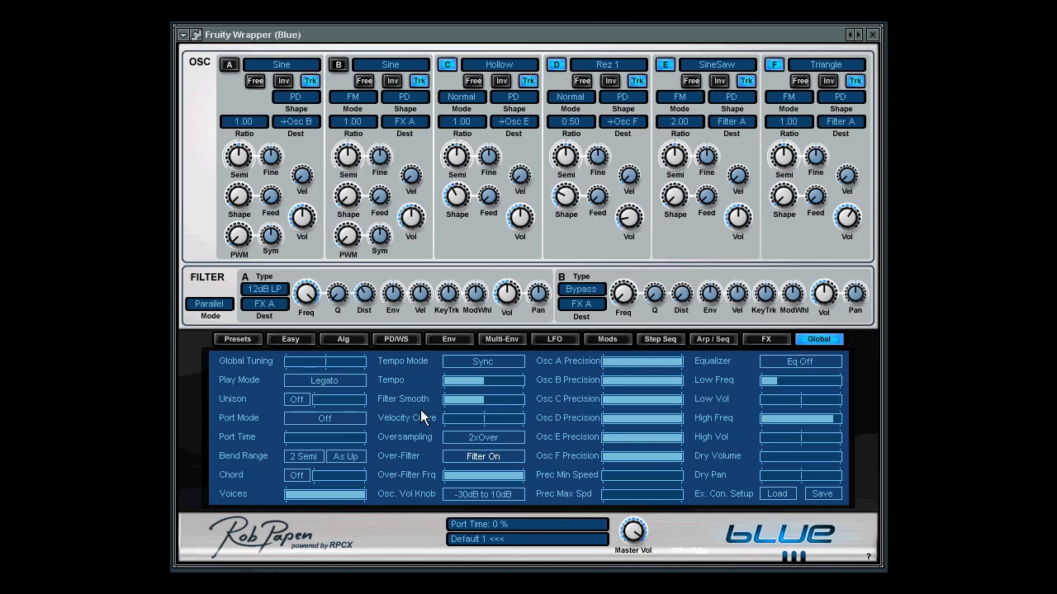
click(555, 339)
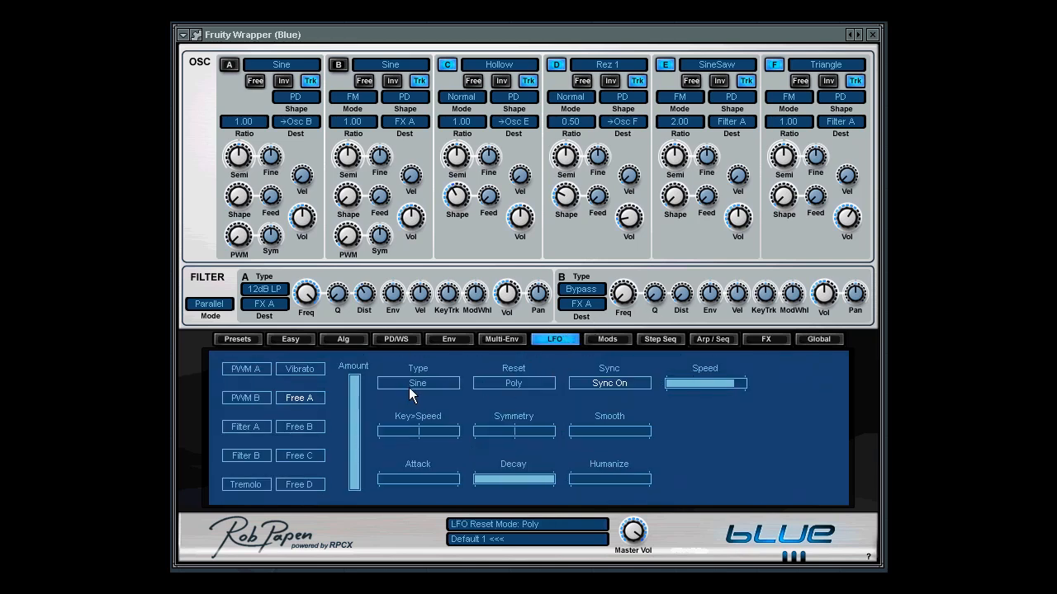
drag(741, 385, 712, 383)
- Switch to the Edison recorder on the master and stop the running recording
key(ctrl+Tab)
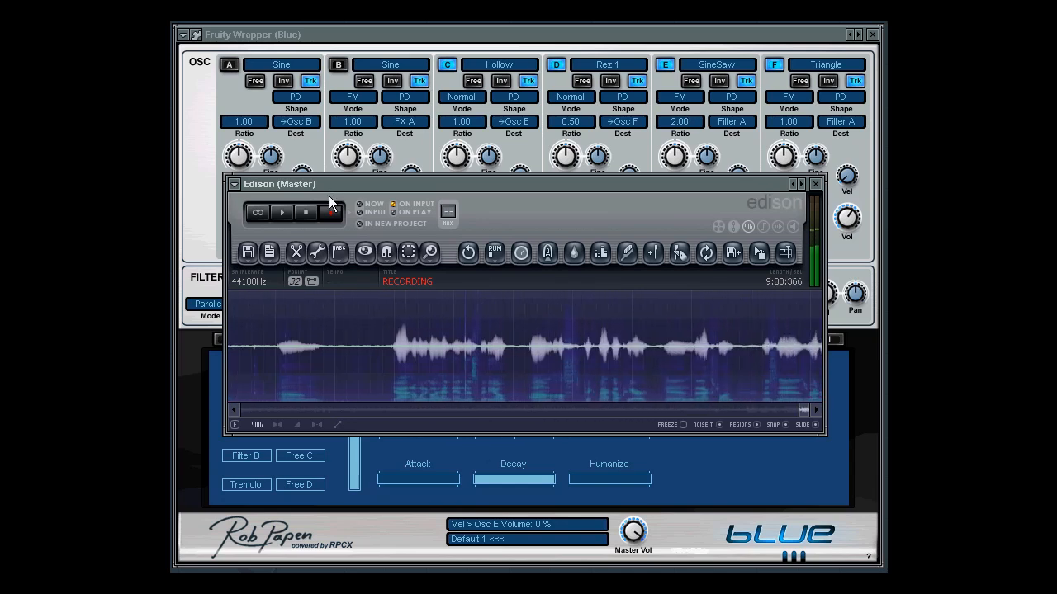
click(306, 213)
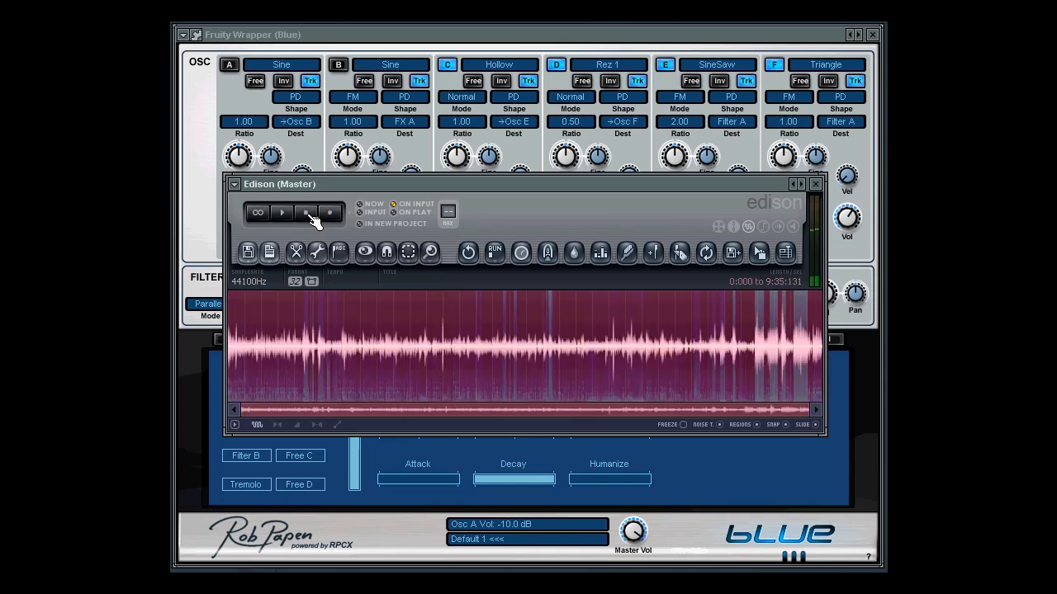